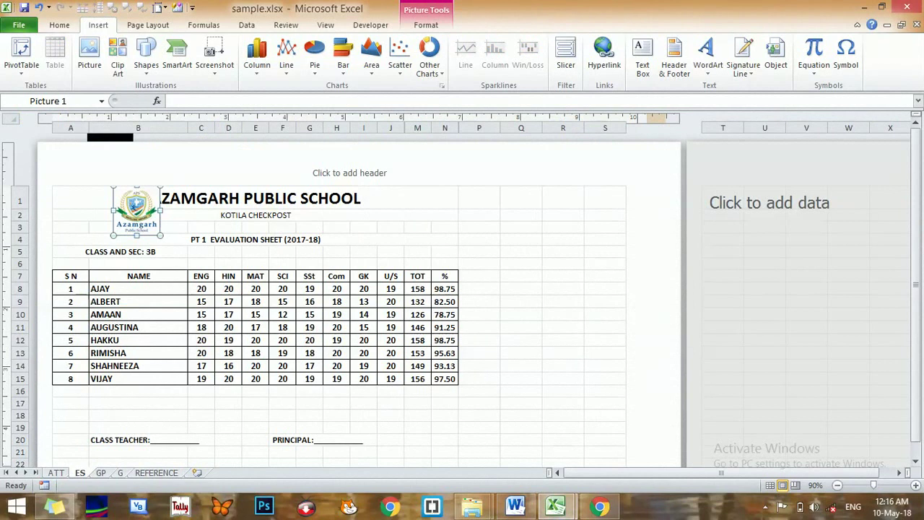
# Step: Check the percentage formula in N10 and zoom the sheet from 90% to 120%
pyautogui.click(445, 314)
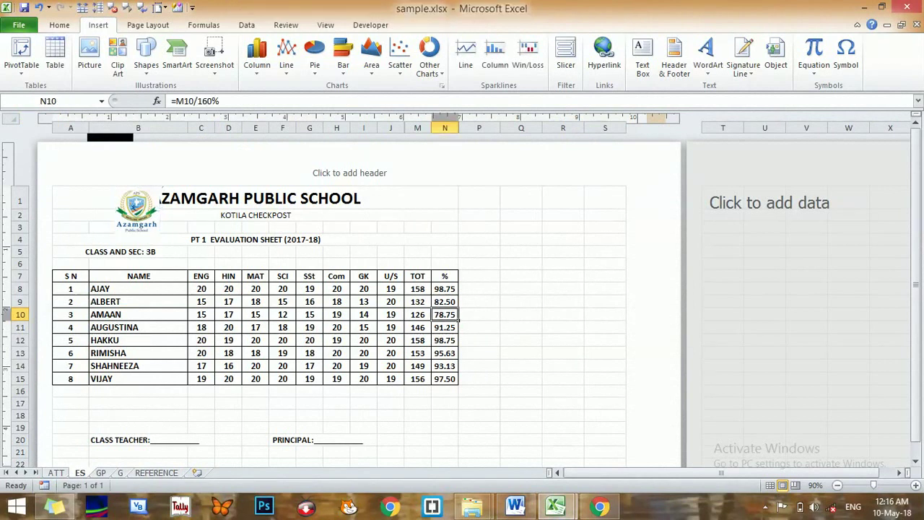
pyautogui.click(915, 485)
pyautogui.click(915, 486)
pyautogui.click(915, 485)
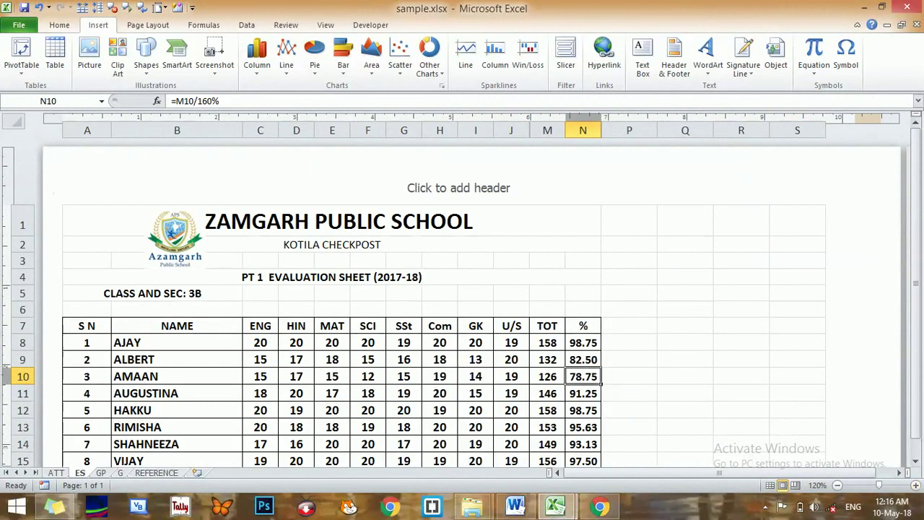
# Step: Drag the logo left into columns A–B, then review the merged header cells and table rows
pyautogui.click(174, 238)
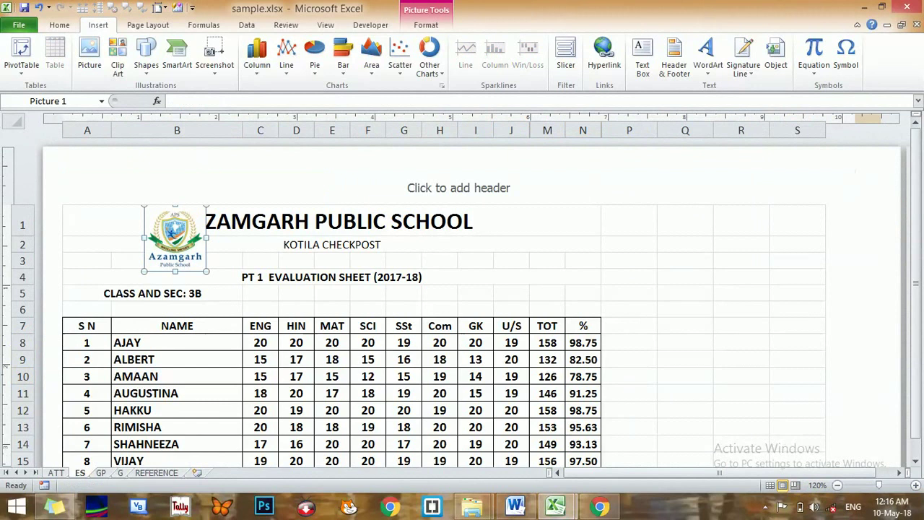
pyautogui.moveTo(176, 239)
pyautogui.mouseDown()
pyautogui.moveTo(103, 238)
pyautogui.moveTo(120, 238)
pyautogui.mouseUp()
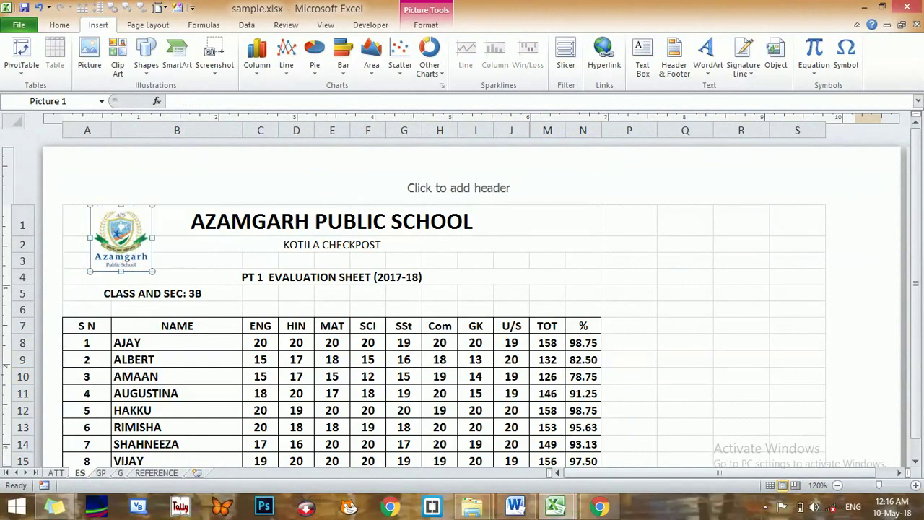
pyautogui.click(332, 221)
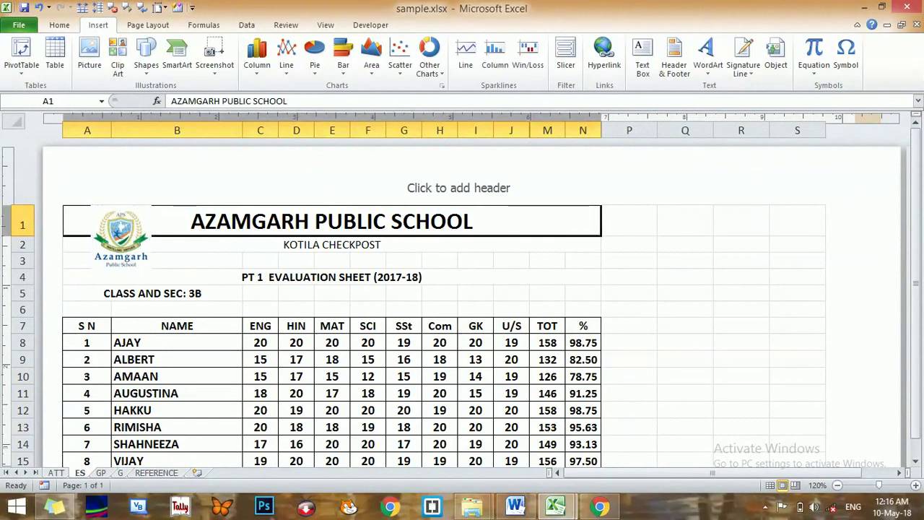
pyautogui.click(332, 244)
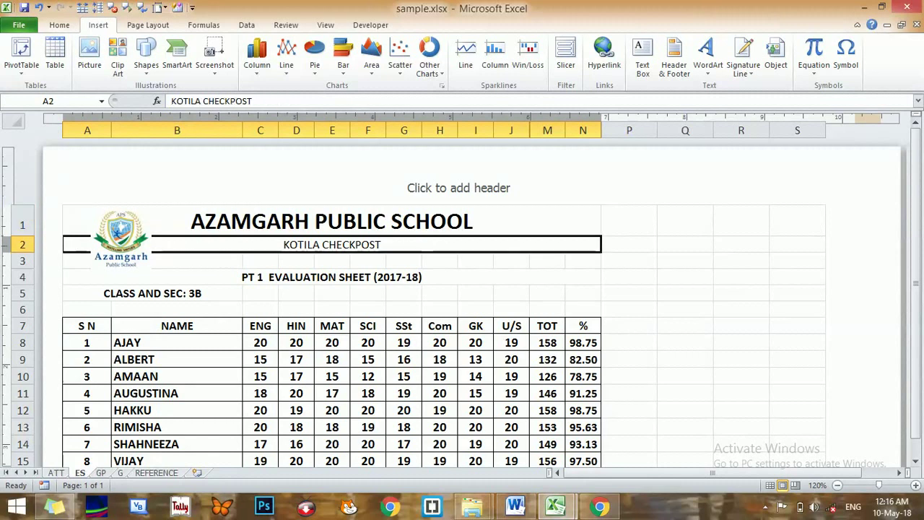
pyautogui.click(333, 277)
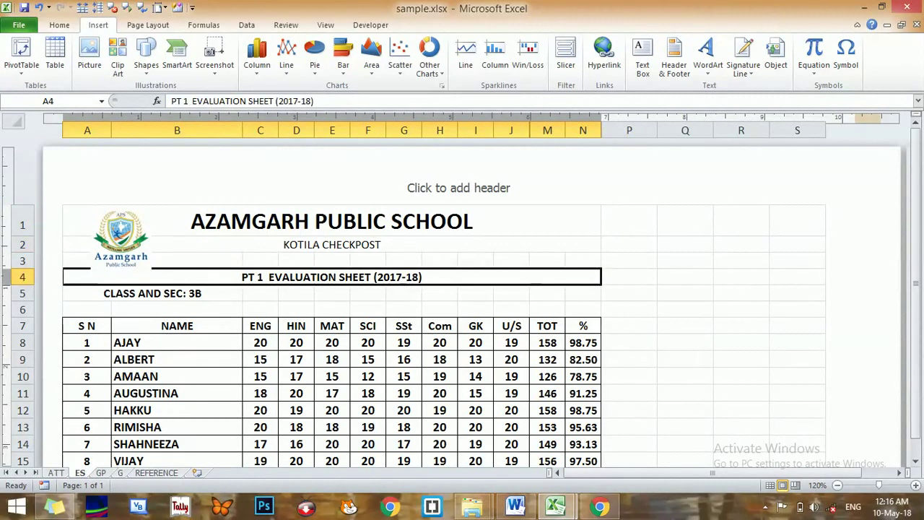
pyautogui.click(152, 293)
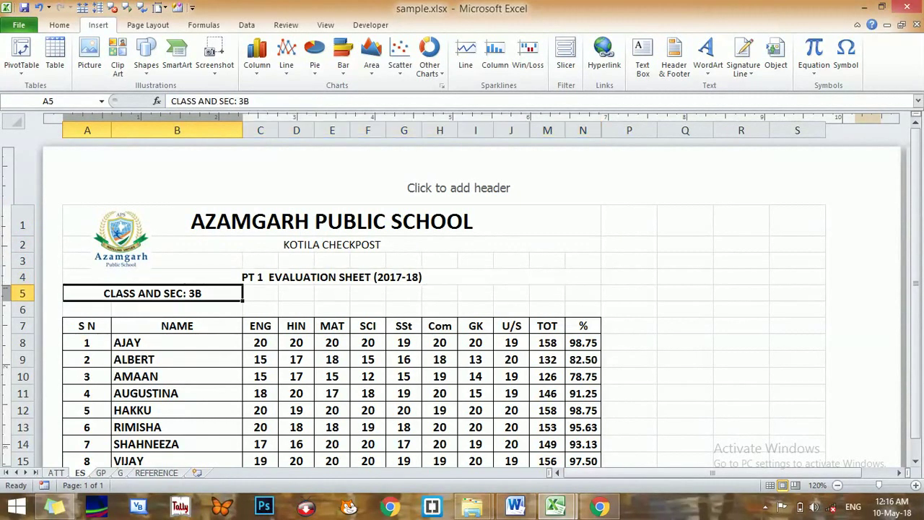
pyautogui.moveTo(87, 326)
pyautogui.mouseDown()
pyautogui.moveTo(477, 427)
pyautogui.moveTo(592, 364)
pyautogui.mouseUp()
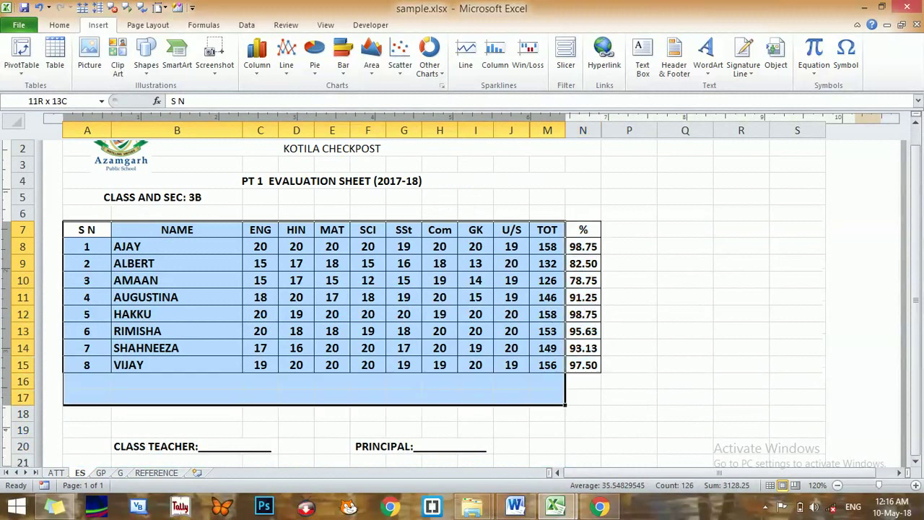
# Step: Review the marks table and both signature lines, then create a new blank workbook, Book4
pyautogui.moveTo(593, 365); pyautogui.dragTo(593, 365)
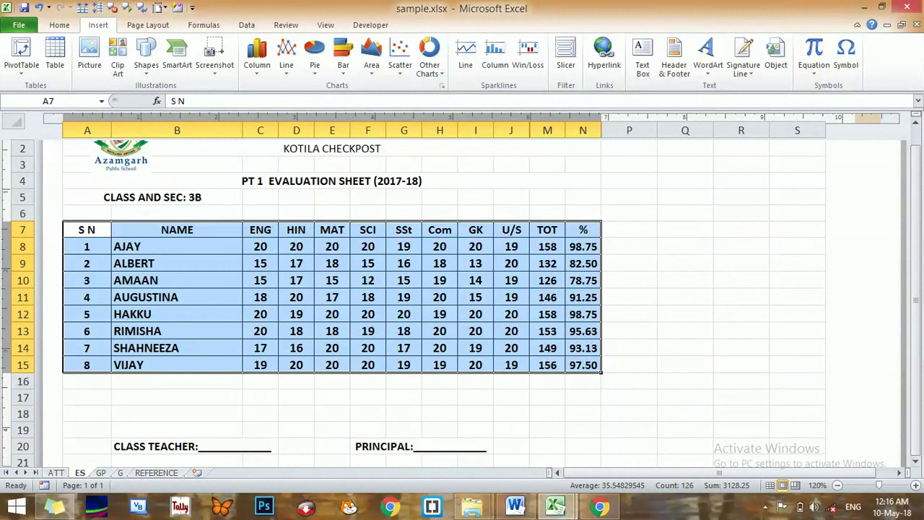
pyautogui.click(177, 446)
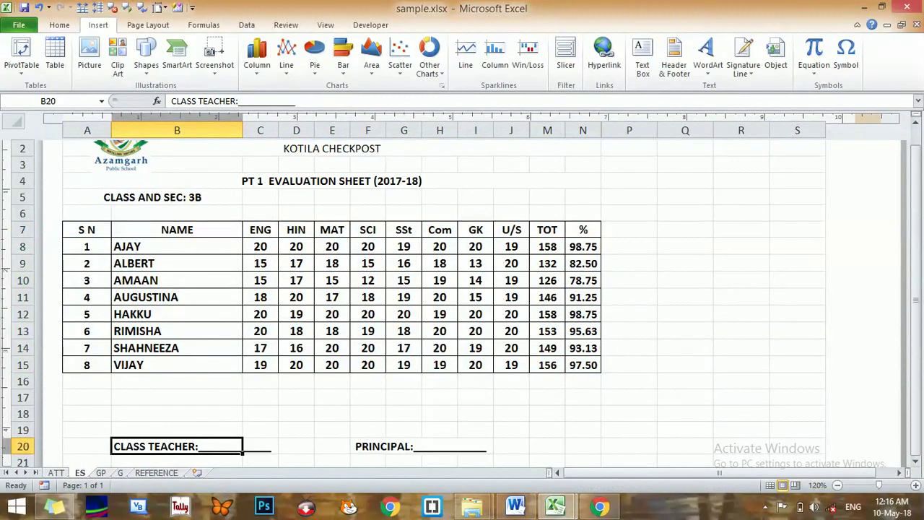
pyautogui.click(386, 446)
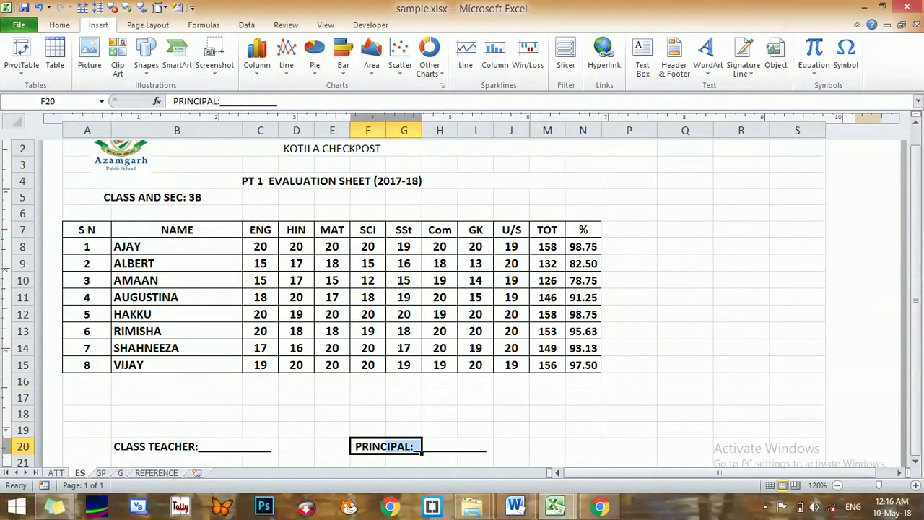
pyautogui.press('Up')
pyautogui.press('Up')
pyautogui.press('Up')
pyautogui.press('Up')
pyautogui.press('Up')
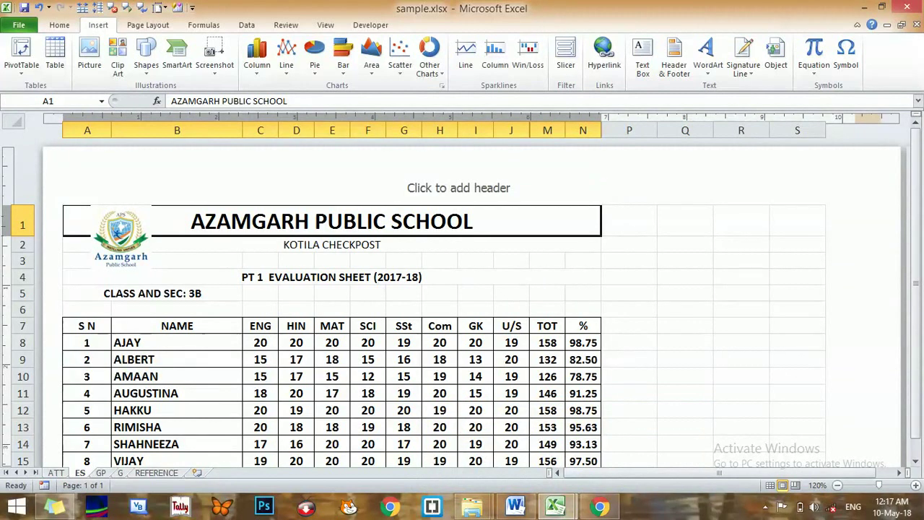
pyautogui.hotkey('ctrl', 'n')
# Step: Enter the school name GOVT SR SEC SCHOOL TAMALOO in B1
pyautogui.click(82, 131)
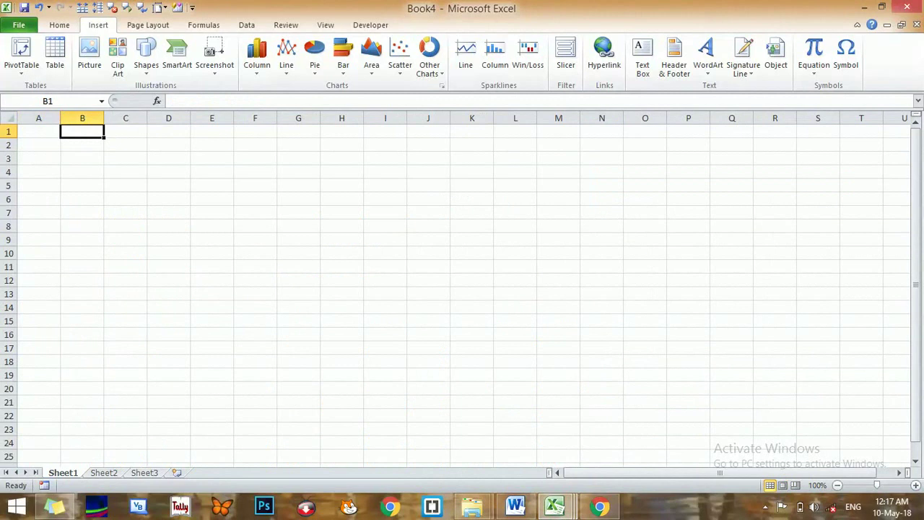
pyautogui.write('GOVT SR SEC SCHOOL TAMALOO')
pyautogui.press('Return')
# Step: Enter the address TAMALOO, CAR NICOBAR in C2
pyautogui.press('Right')
pyautogui.press('Right')
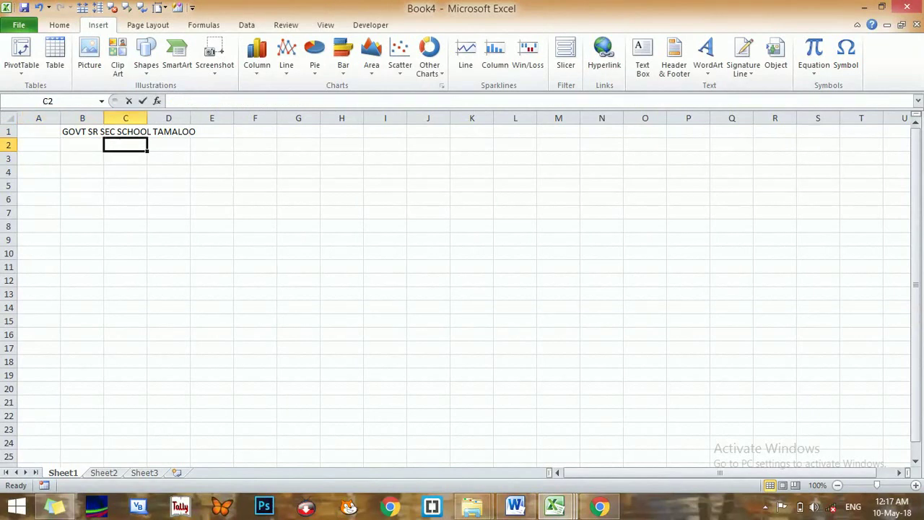
pyautogui.write('TAMALOO, CAR NICOBAR')
pyautogui.press('Return')
pyautogui.click(38, 171)
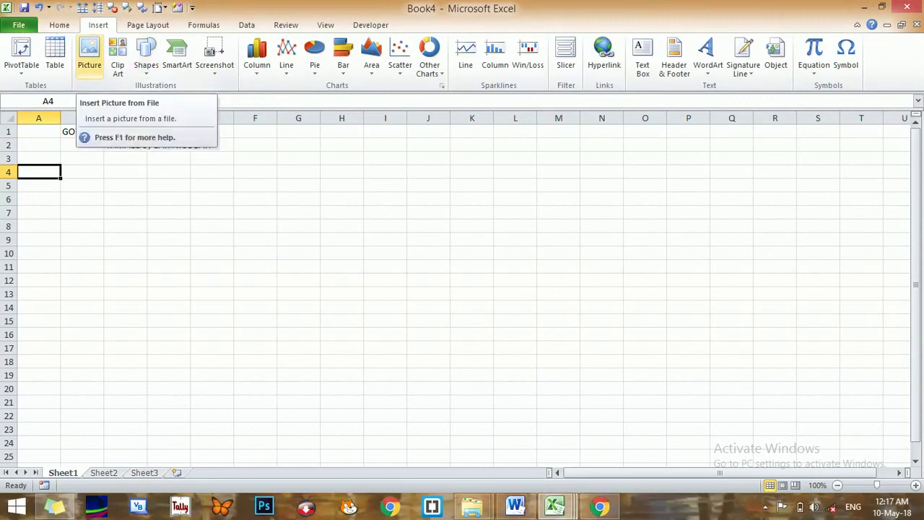
# Step: Cancel the Insert Picture dialog twice, then preview the open Pictures and misc folders
pyautogui.click(90, 56)
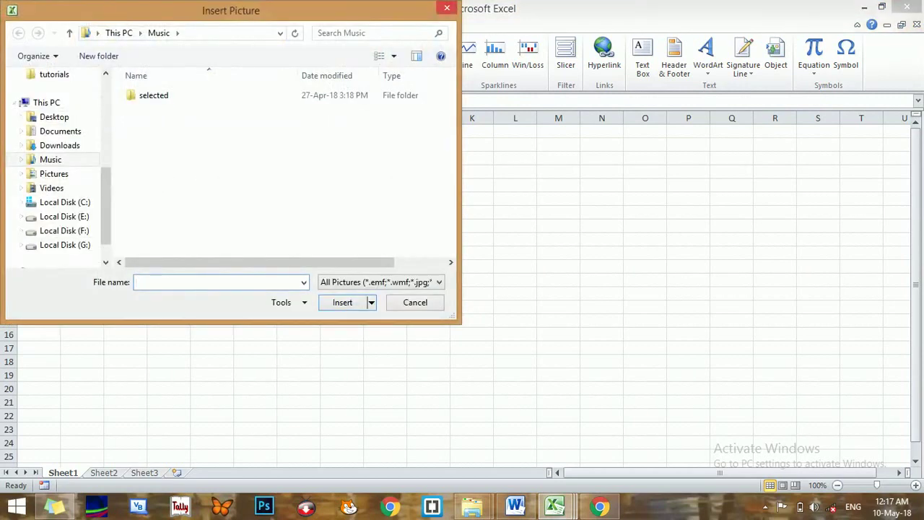
pyautogui.click(447, 8)
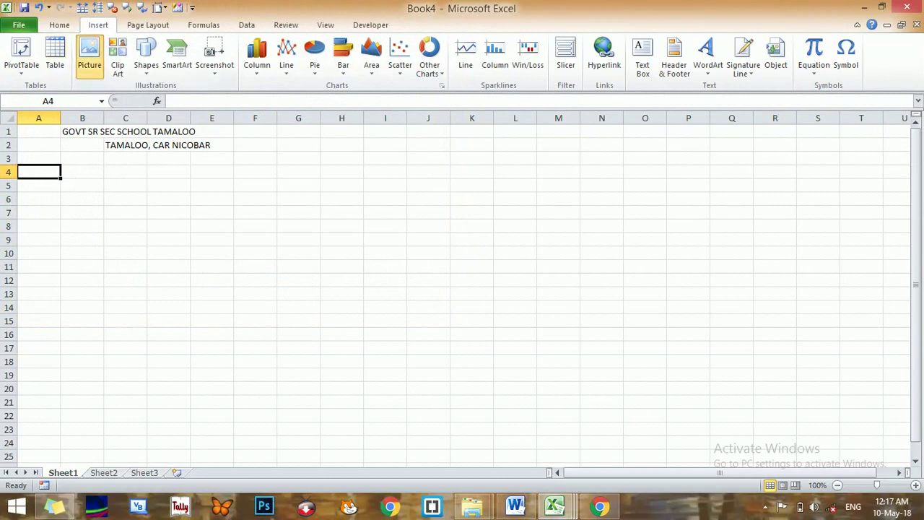
pyautogui.click(90, 56)
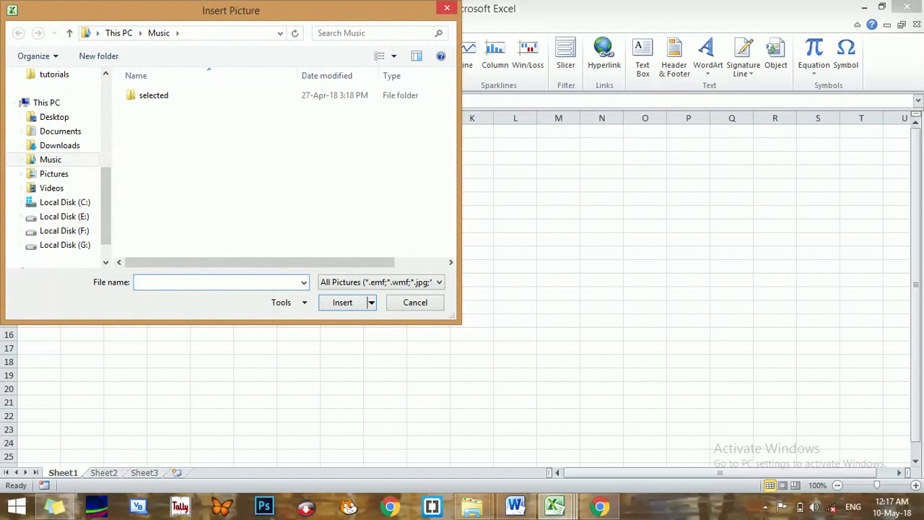
pyautogui.click(447, 8)
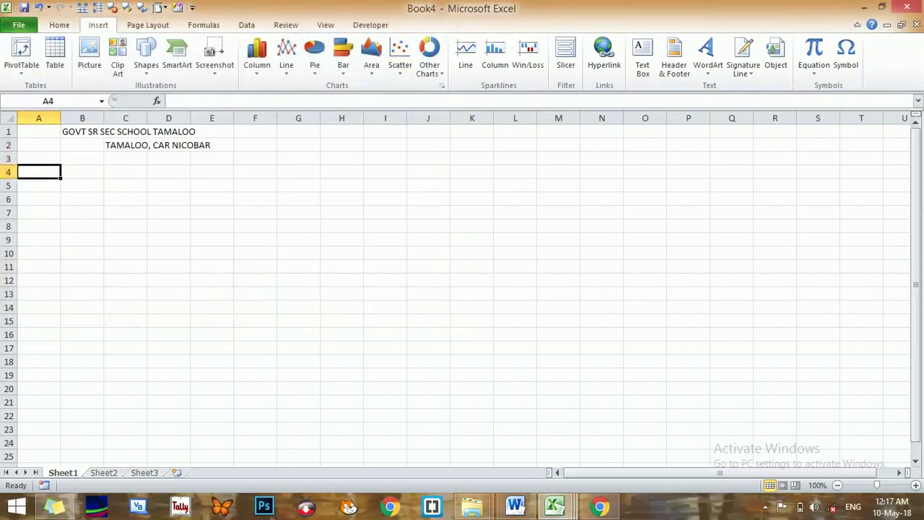
pyautogui.click(472, 507)
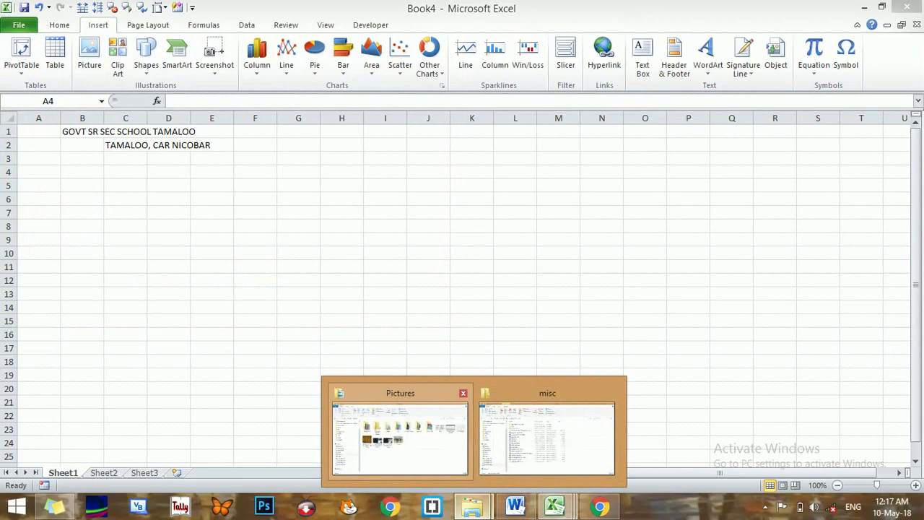
# Step: Copy logo.JPG from the misc folder, then bring up Excel's Insert Picture dialog
pyautogui.click(546, 437)
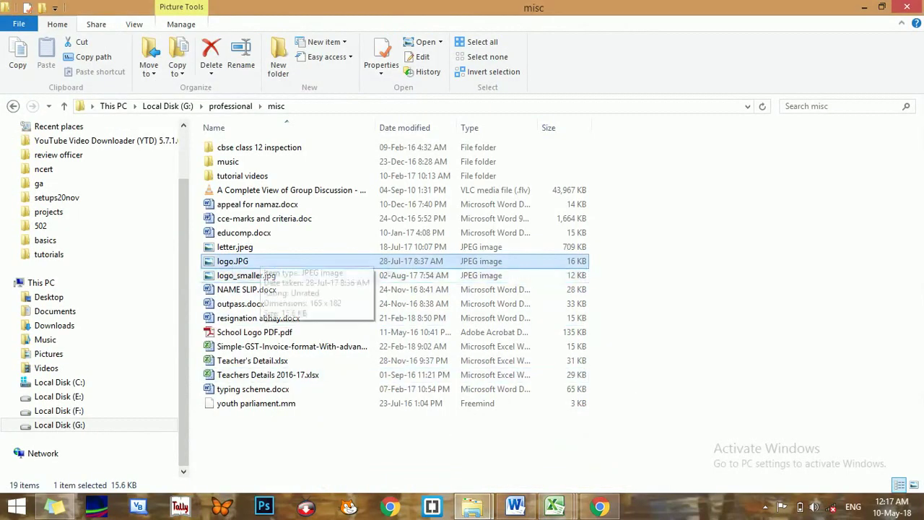
pyautogui.hotkey('ctrl', 'c')
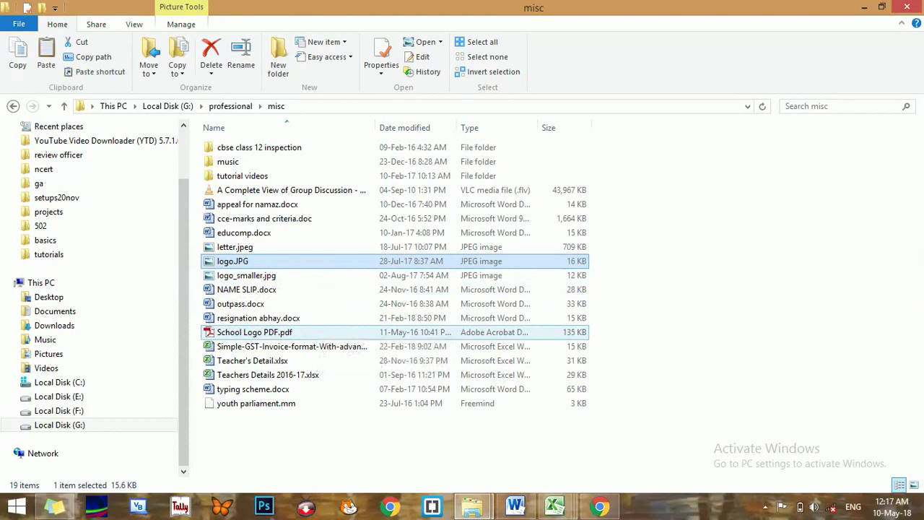
pyautogui.hotkey('alt', 'Tab')
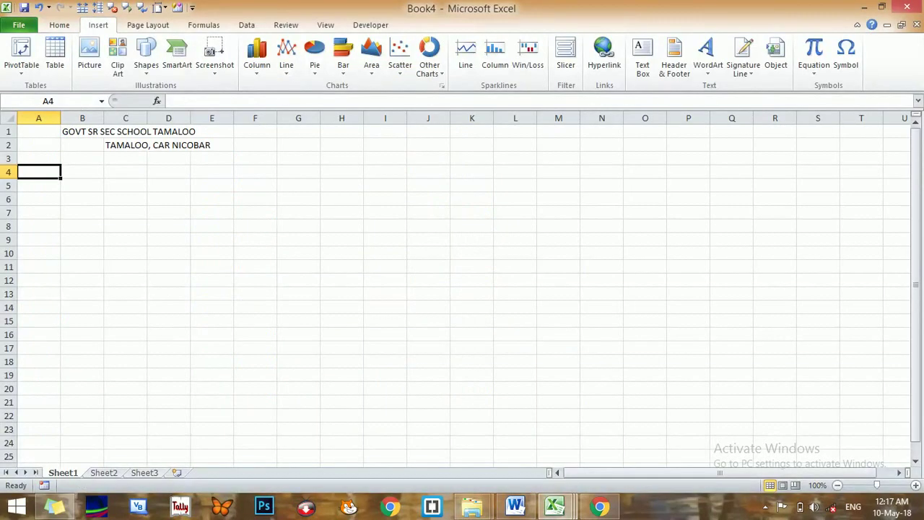
pyautogui.click(212, 199)
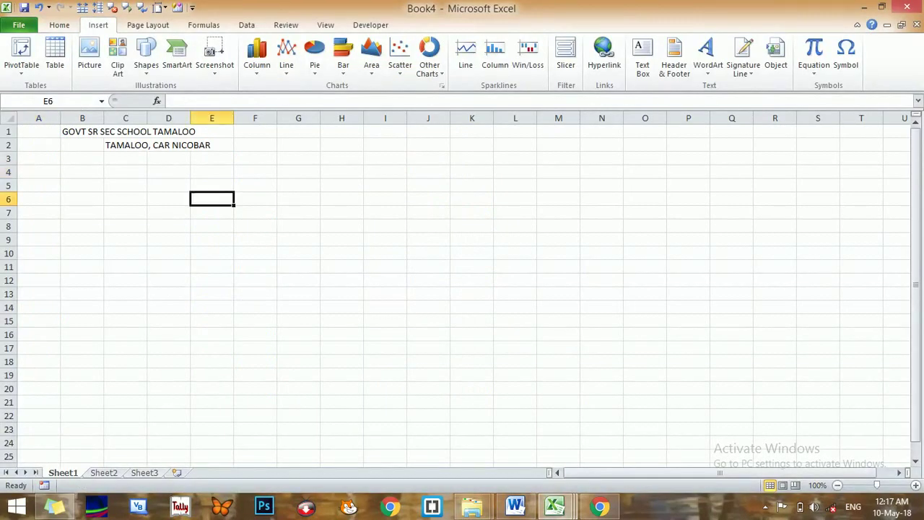
pyautogui.hotkey('alt', 'Tab')
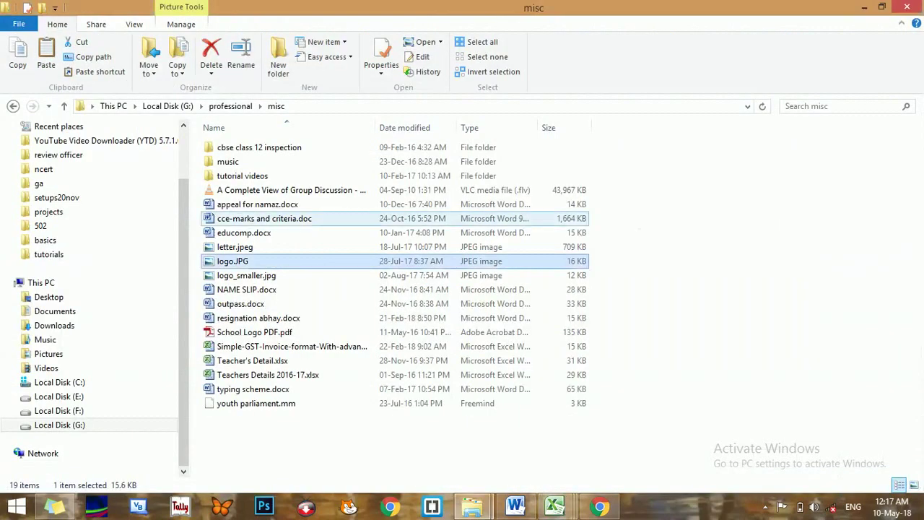
pyautogui.click(235, 247)
pyautogui.click(233, 261)
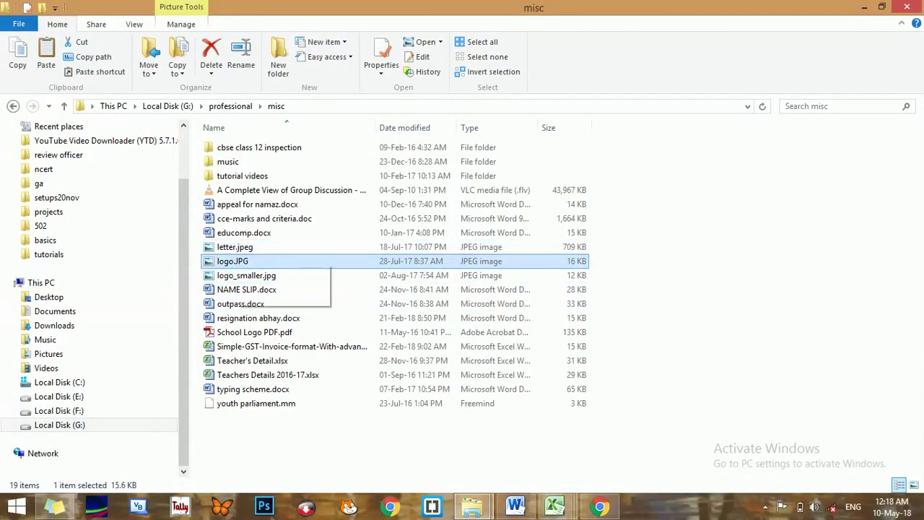
pyautogui.hotkey('alt', 'Tab')
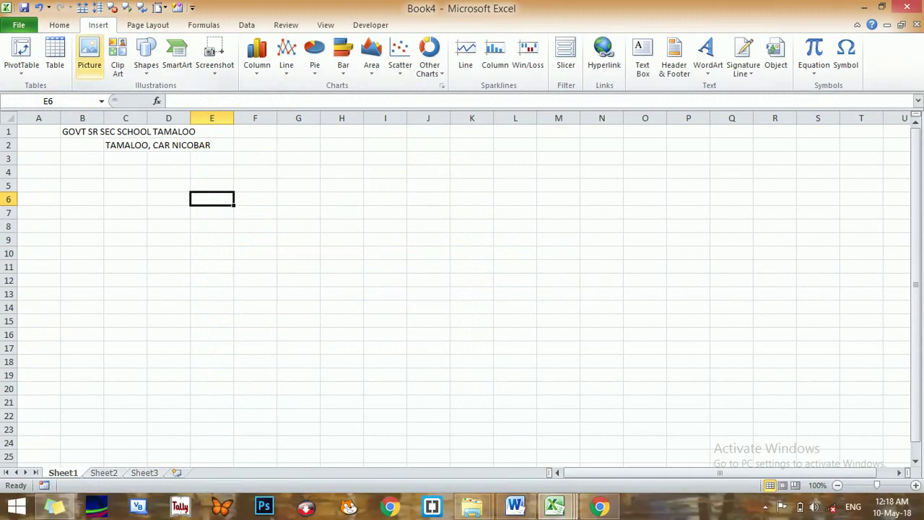
pyautogui.click(90, 57)
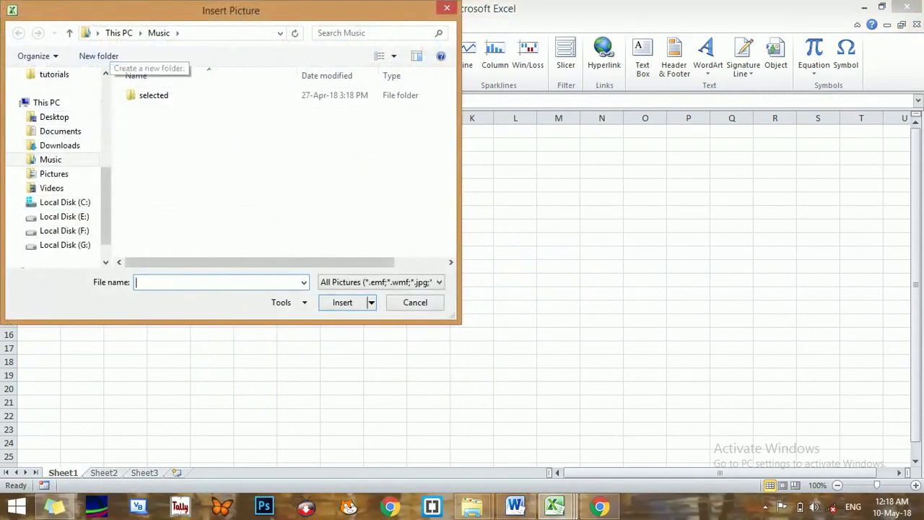
# Step: Copy the misc folder path G:\professional\misc from File Explorer
pyautogui.click(472, 507)
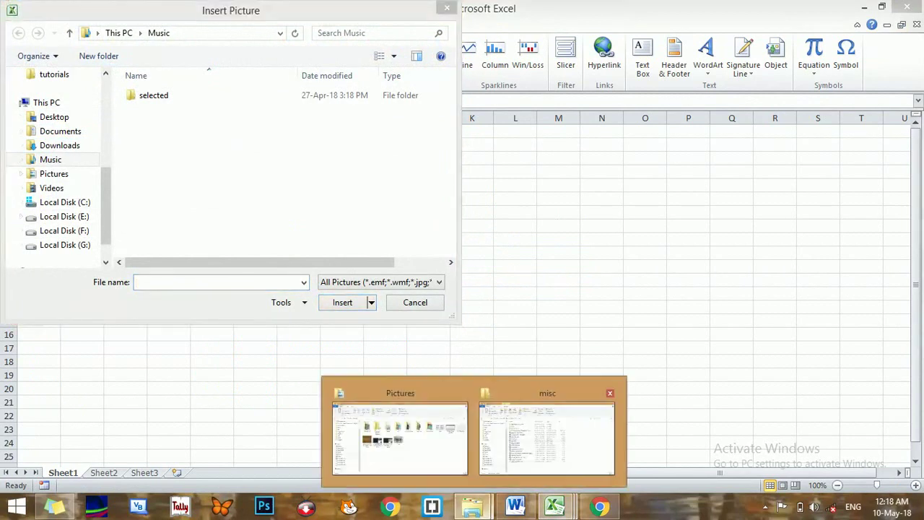
pyautogui.click(546, 437)
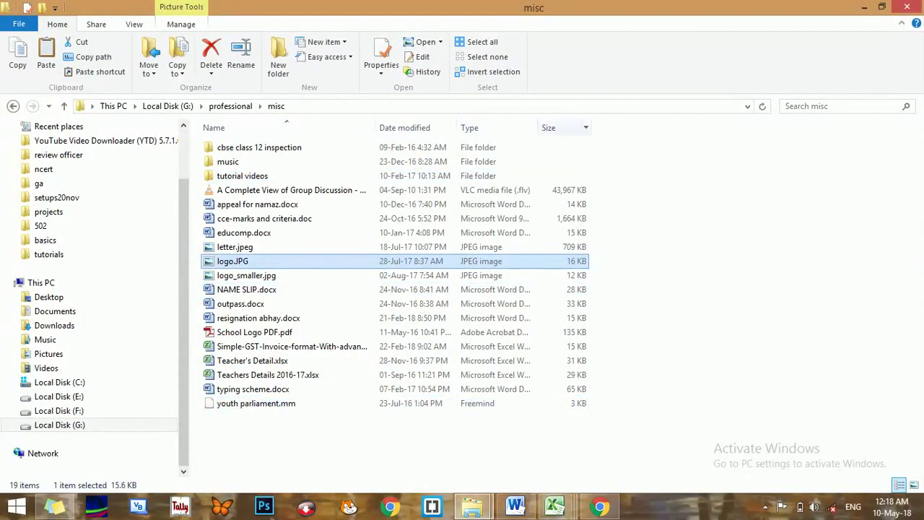
pyautogui.hotkey('alt', 'd')
pyautogui.hotkey('ctrl', 'c')
pyautogui.hotkey('alt', 'Tab')
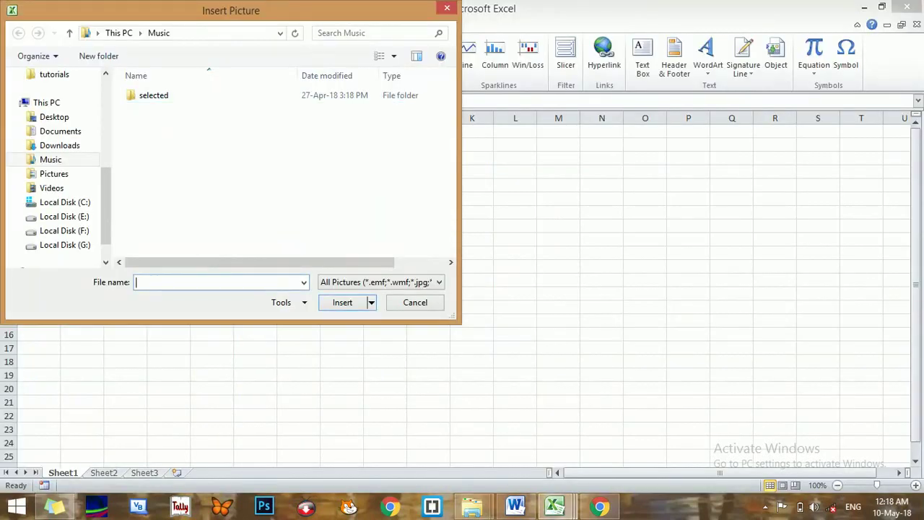
# Step: Point the Insert Picture dialog at G:\professional\misc and insert logo.JPG
pyautogui.hotkey('alt', 'd')
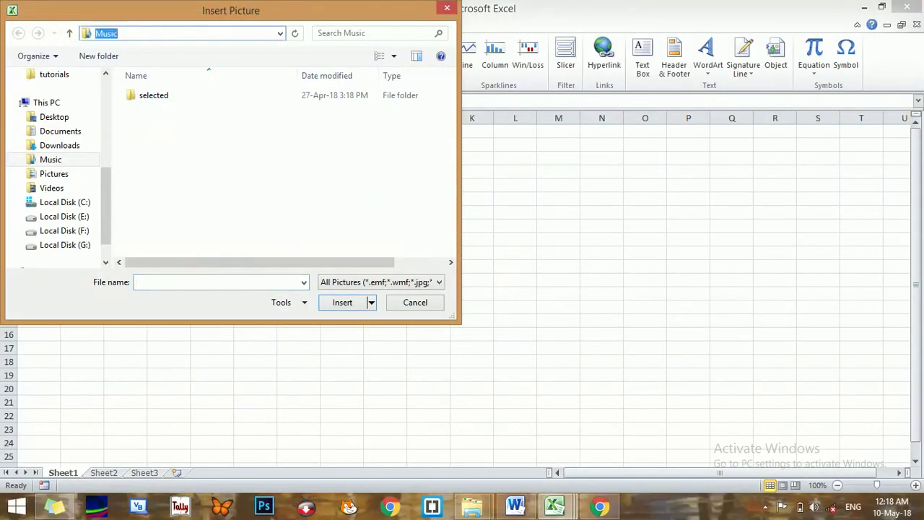
pyautogui.hotkey('ctrl', 'v')
pyautogui.press('Return')
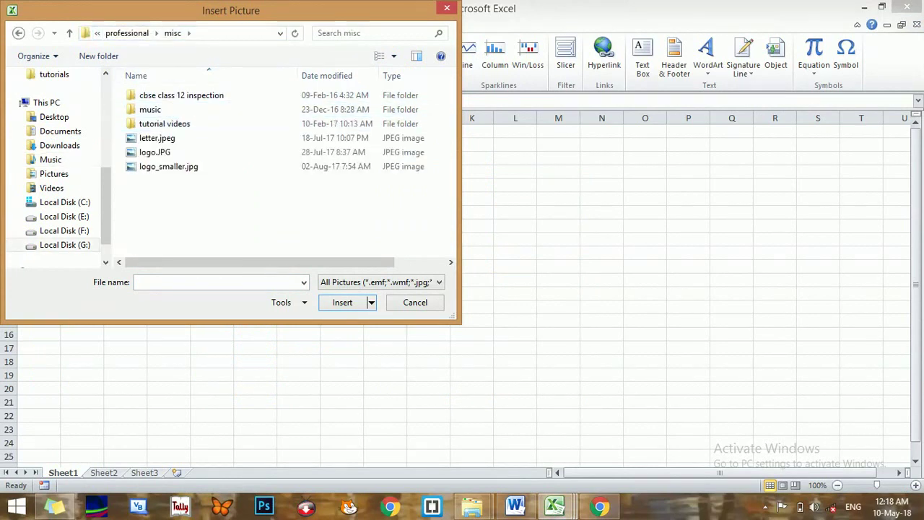
pyautogui.click(155, 152)
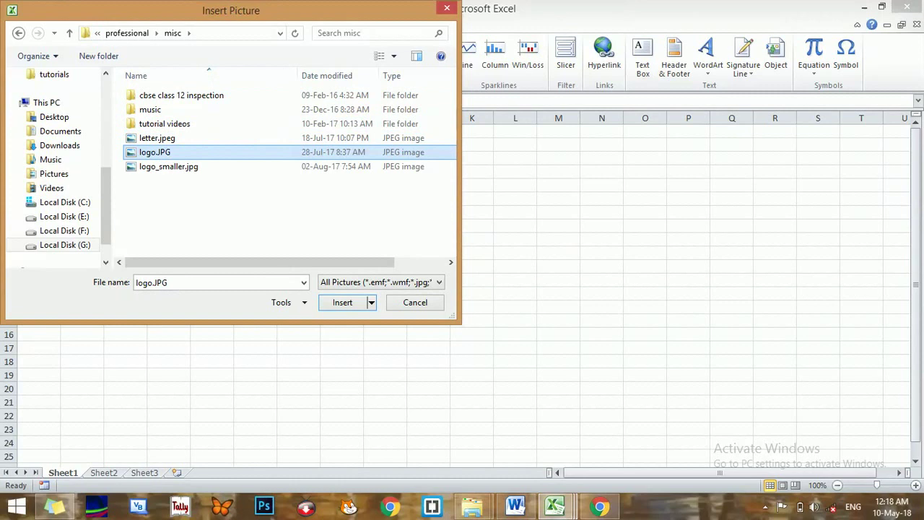
pyautogui.click(342, 302)
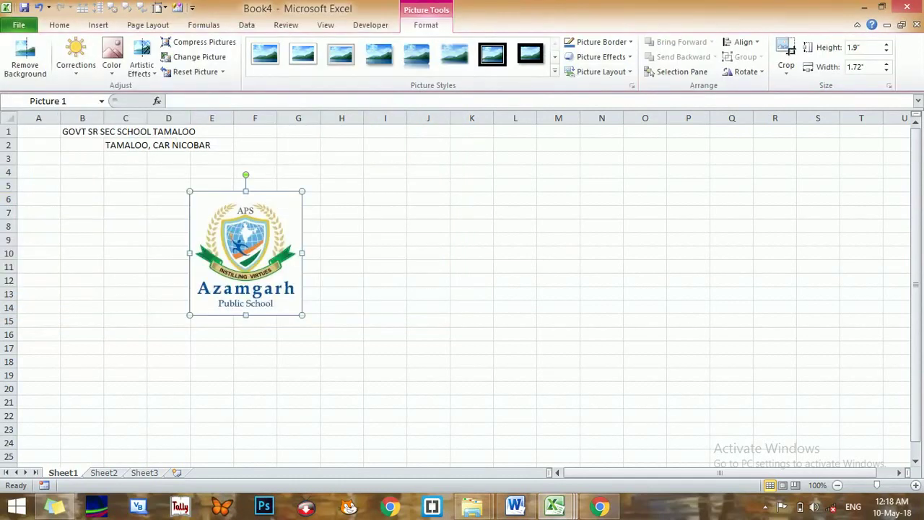
# Step: Shrink the logo to about 0.89" by 0.8" and move it to rows 1–4 near columns N–O
pyautogui.moveTo(302, 191); pyautogui.dragTo(243, 257)
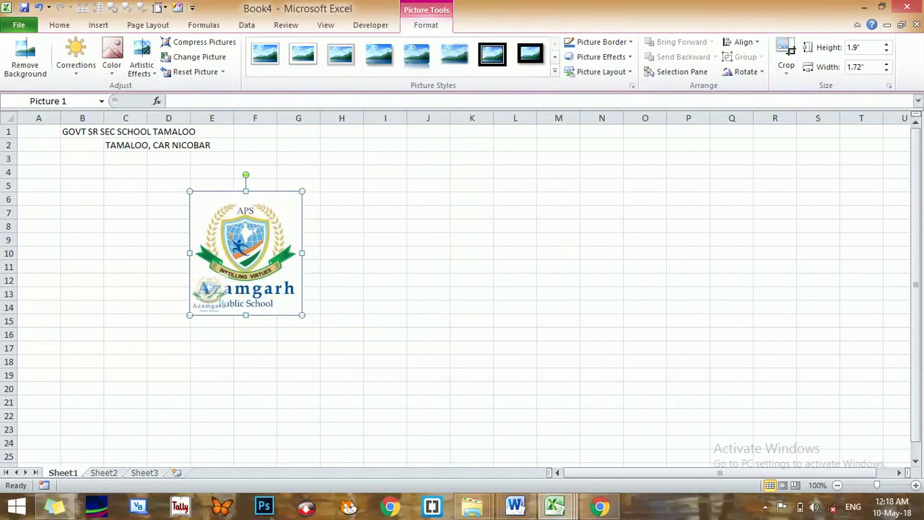
pyautogui.moveTo(216, 286)
pyautogui.mouseDown()
pyautogui.moveTo(43, 185)
pyautogui.moveTo(43, 153)
pyautogui.moveTo(47, 206)
pyautogui.mouseUp()
pyautogui.click(38, 132)
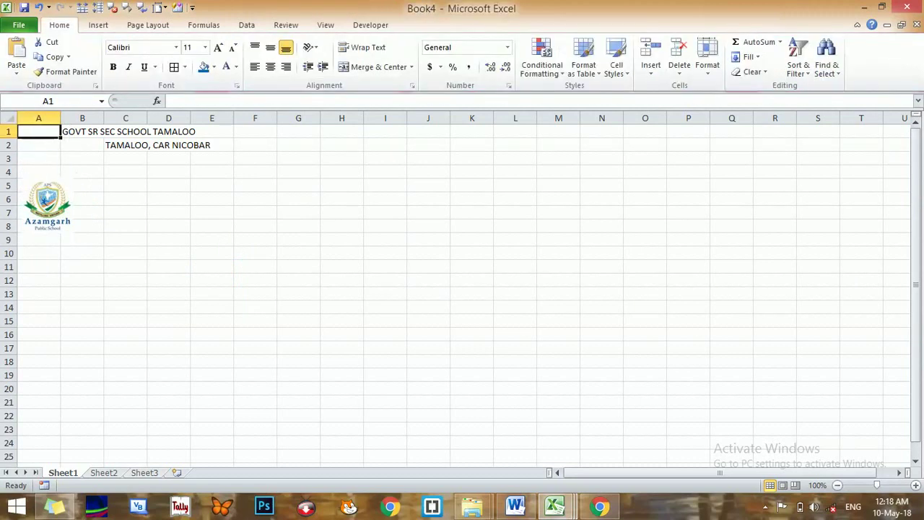
pyautogui.moveTo(38, 132)
pyautogui.mouseDown()
pyautogui.moveTo(428, 132)
pyautogui.moveTo(342, 131)
pyautogui.mouseUp()
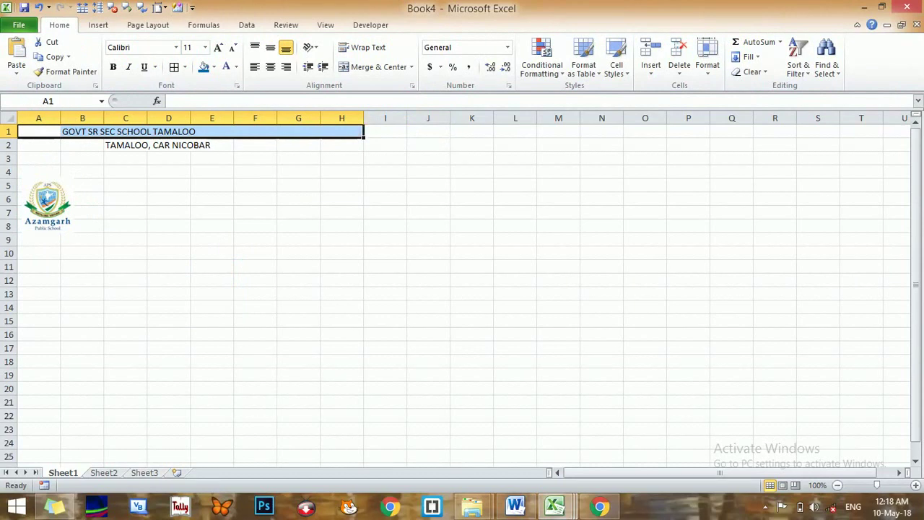
pyautogui.click(47, 204)
pyautogui.moveTo(47, 205); pyautogui.dragTo(626, 154)
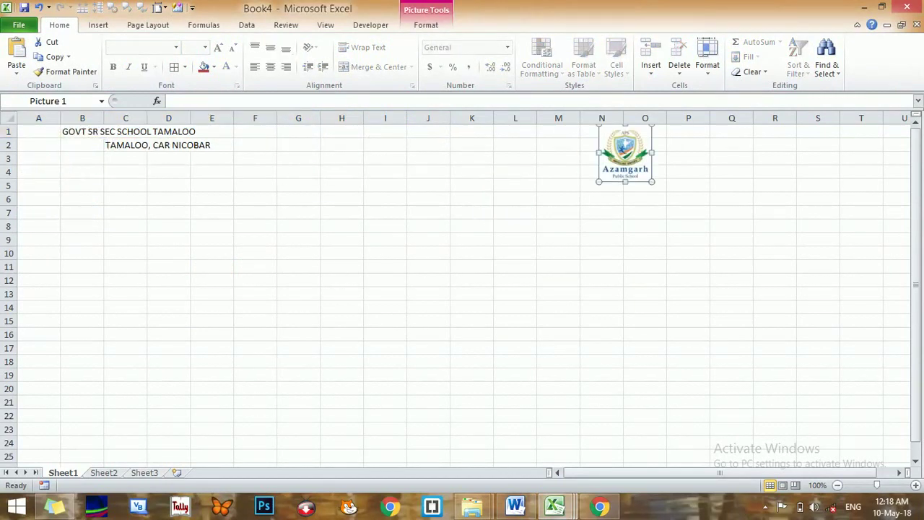
# Step: Select D4 and check the evaluation-sheet title in sample.xlsx
pyautogui.click(168, 171)
pyautogui.hotkey('alt', 'Tab')
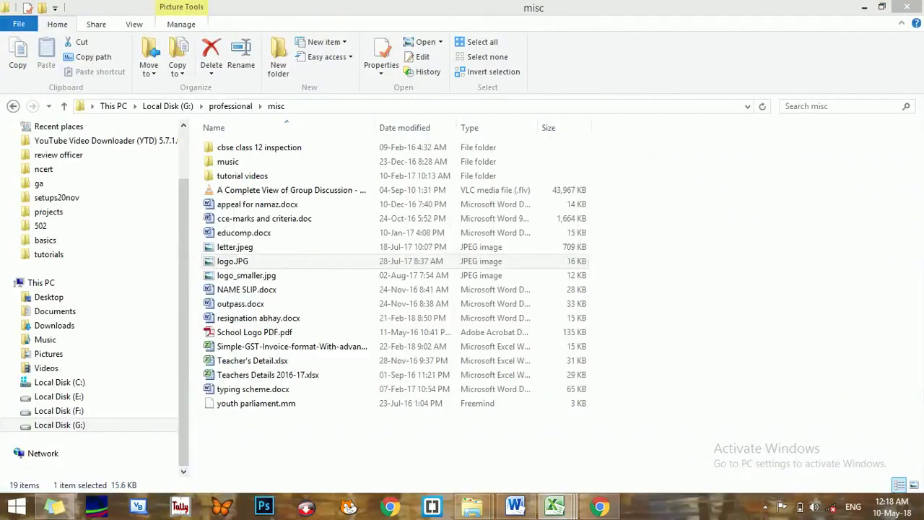
pyautogui.hotkey('alt', 'Tab')
pyautogui.hotkey('alt', 'Tab')
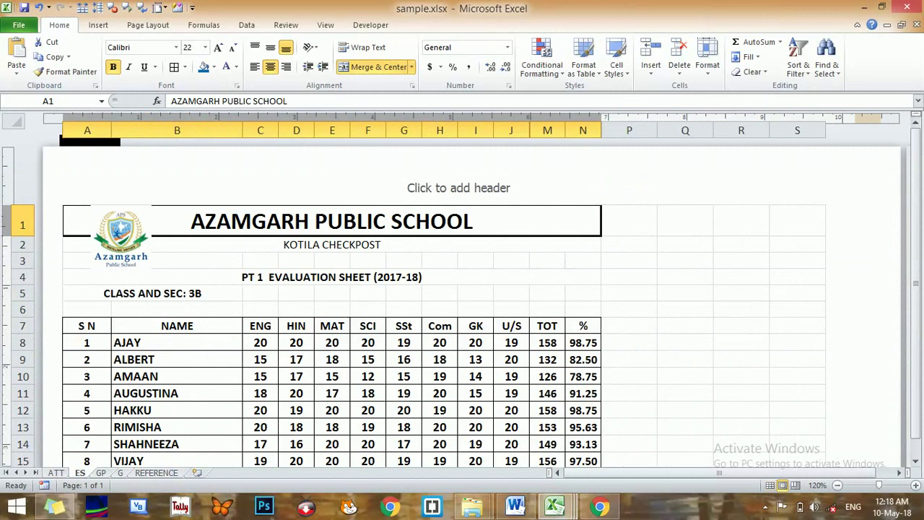
pyautogui.click(331, 276)
pyautogui.hotkey('alt', 'Tab')
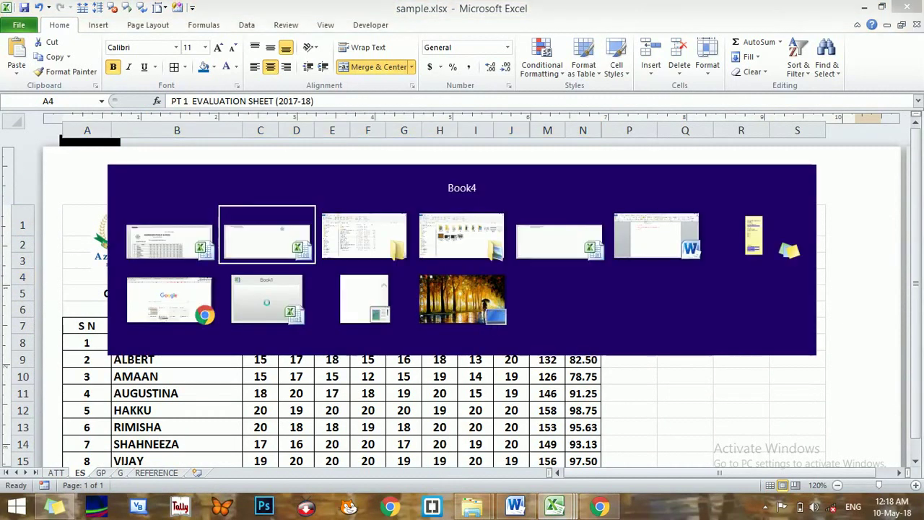
pyautogui.hotkey('alt', 'Tab')
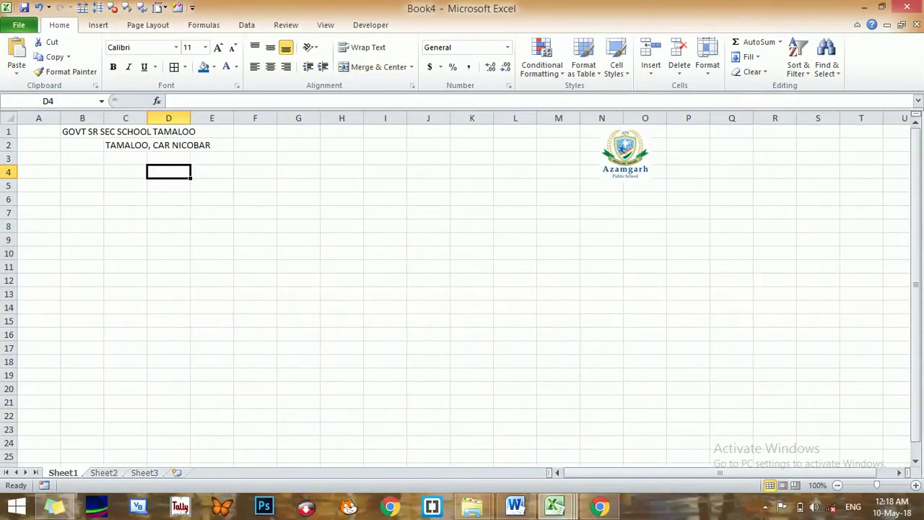
# Step: Type PT-1 EVALUATION SHEET (2018-19) into D4
pyautogui.write('P')
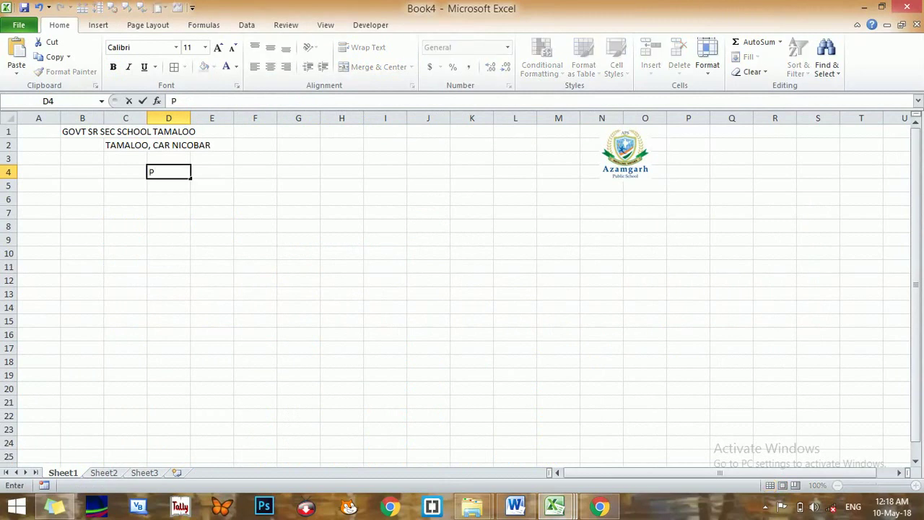
pyautogui.write('T1')
pyautogui.press('BackSpace')
pyautogui.write('-')
pyautogui.write('1 EVALUATION SHEET (2018-19')
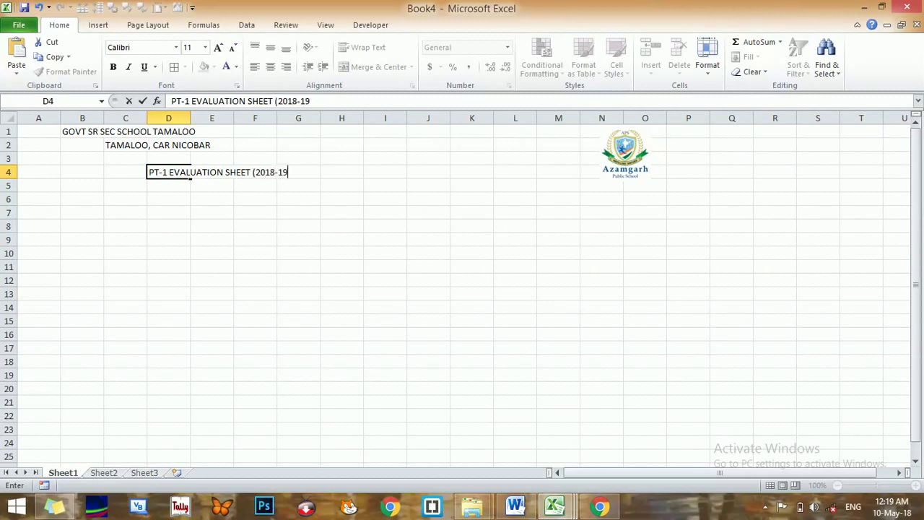
pyautogui.write(')')
pyautogui.press('Return')
# Step: Look up the class line in sample.xlsx and select A6 in Book4
pyautogui.hotkey('alt', 'Tab')
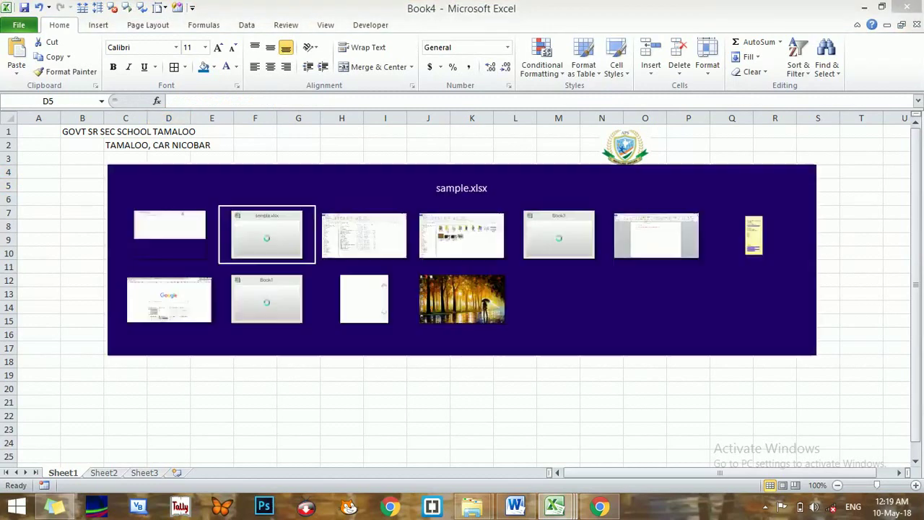
pyautogui.press('Down')
pyautogui.hotkey('alt', 'Tab')
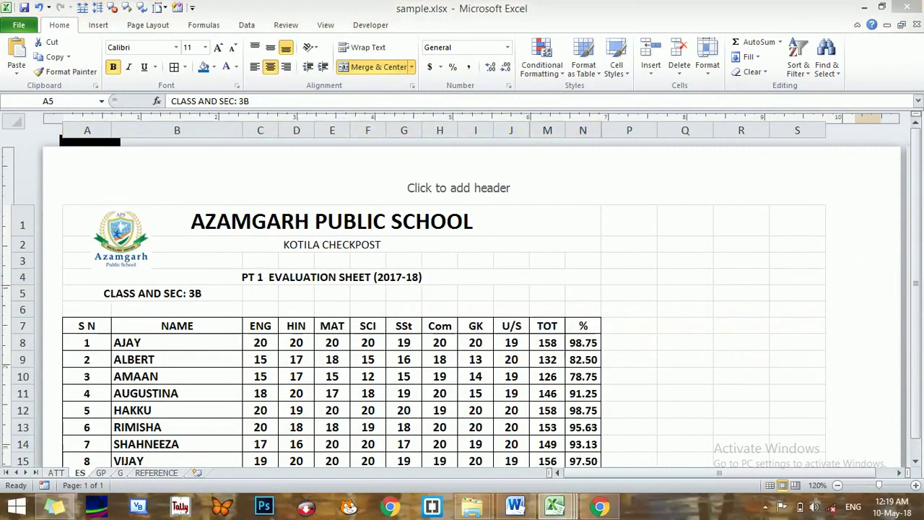
pyautogui.click(38, 199)
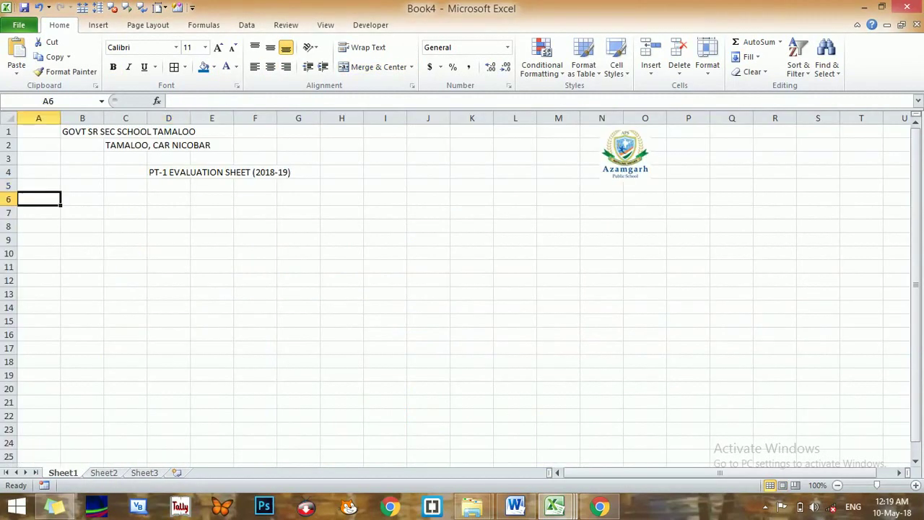
# Step: Enter CLASS AND SEC: 3 B in A6
pyautogui.write('CLASS AND SEC: 3')
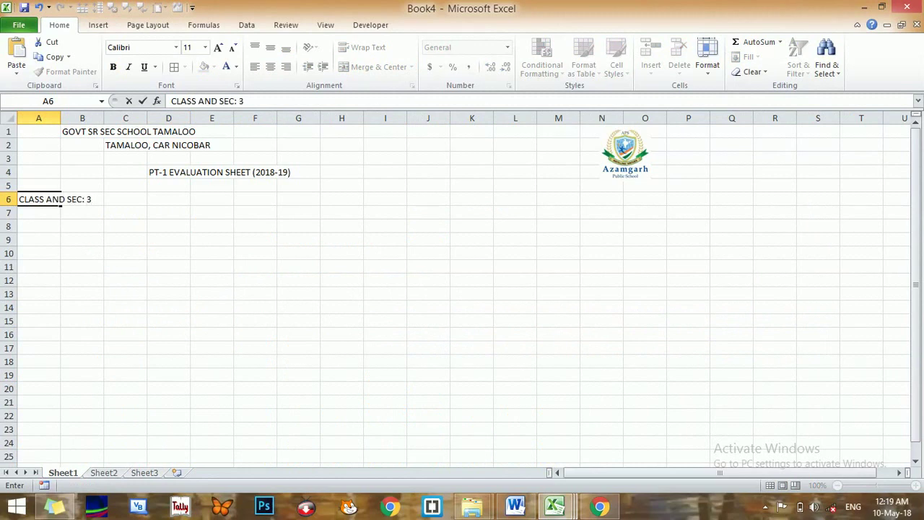
pyautogui.write(' b')
pyautogui.press('BackSpace')
pyautogui.write('B')
pyautogui.press('Return')
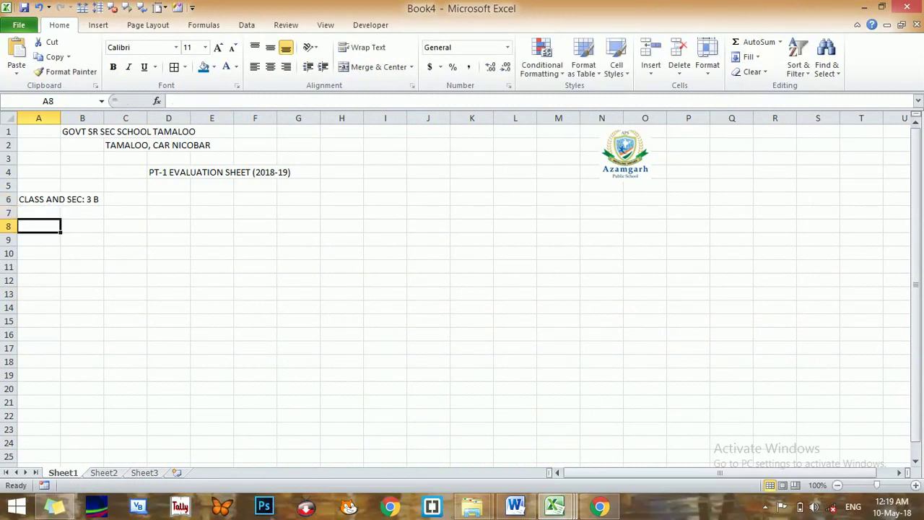
# Step: Following the sample, type row-8 headings SN, NAME, ENG, HIN, MAT and SCI
pyautogui.hotkey('ctrl', 'Tab')
pyautogui.press('Down')
pyautogui.press('Down')
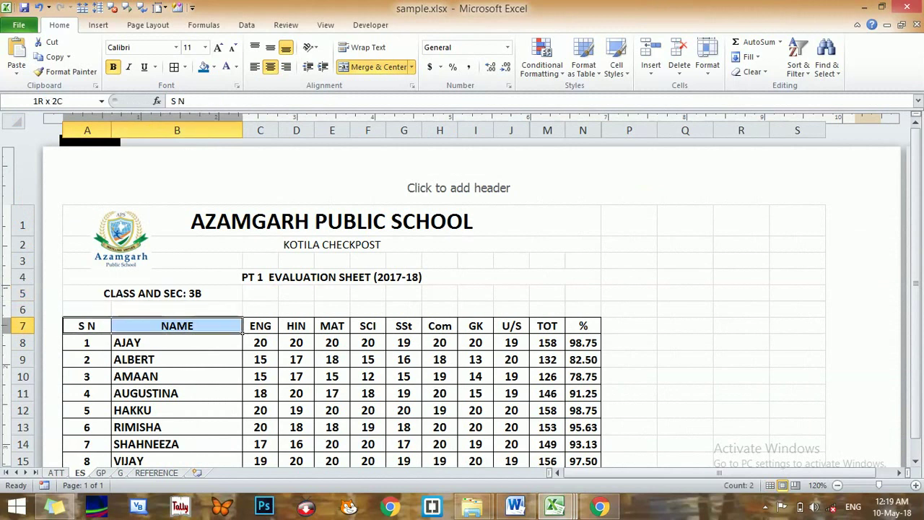
pyautogui.hotkey('ctrl', 'Tab')
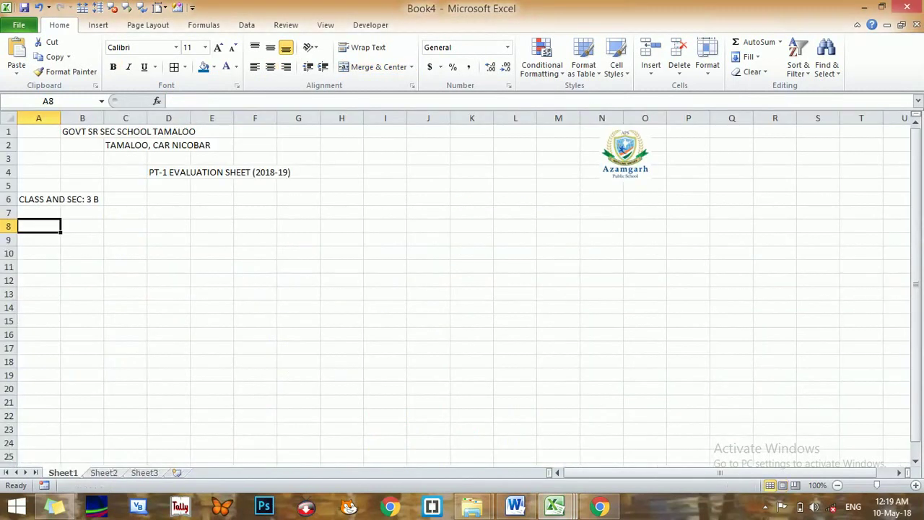
pyautogui.write('SN')
pyautogui.press('Tab')
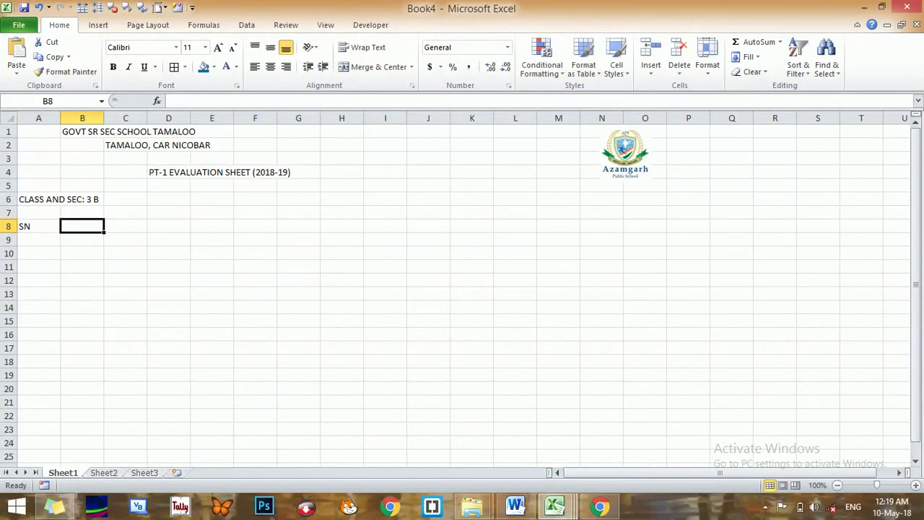
pyautogui.write('NAME')
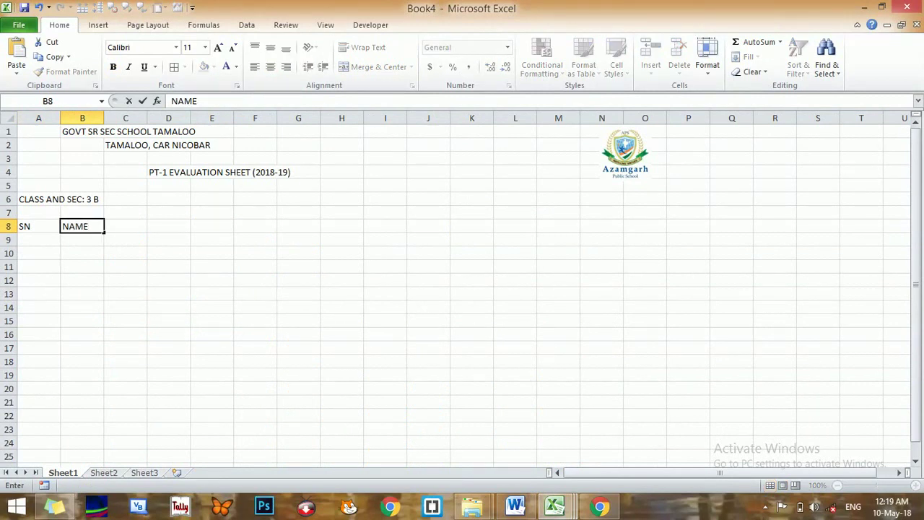
pyautogui.press('Tab')
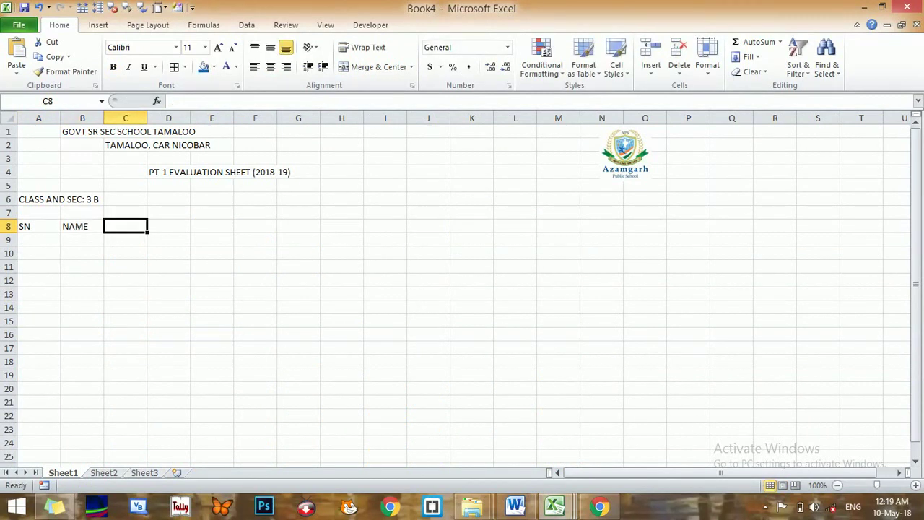
pyautogui.write('ENG')
pyautogui.press('Tab')
pyautogui.write('HIN')
pyautogui.press('Tab')
pyautogui.write('MAT')
pyautogui.press('Tab')
pyautogui.write('SCI')
pyautogui.press('Tab')
# Step: Continue the row-8 headings with SSt, COM, GK, U/S, TOT and %
pyautogui.write('SSt')
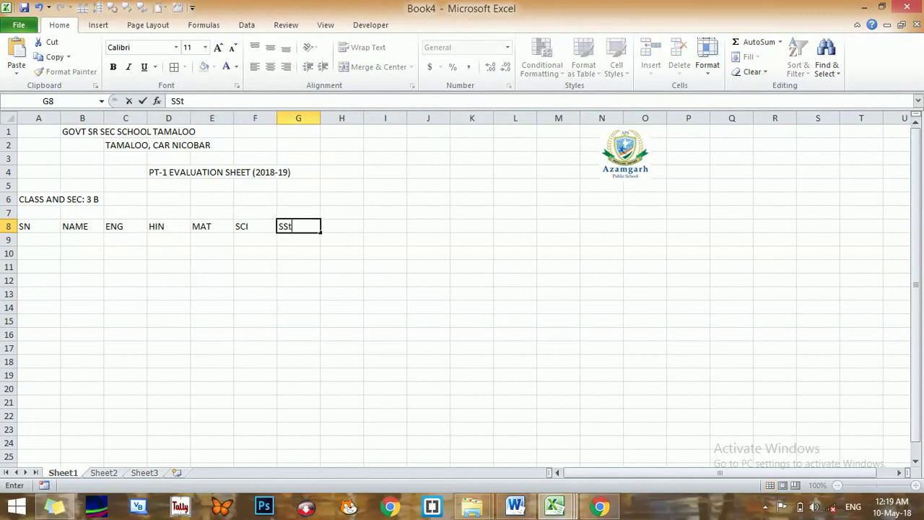
pyautogui.press('Tab')
pyautogui.write('COM')
pyautogui.press('Tab')
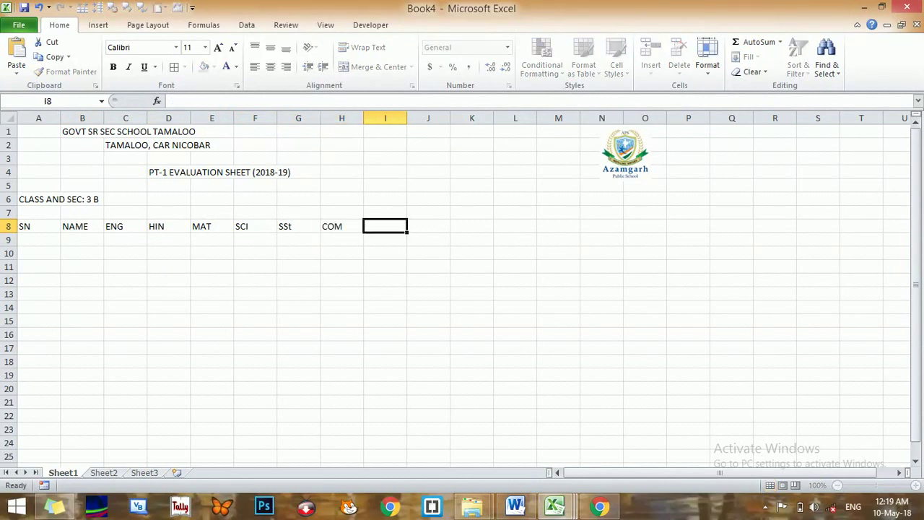
pyautogui.write('GK')
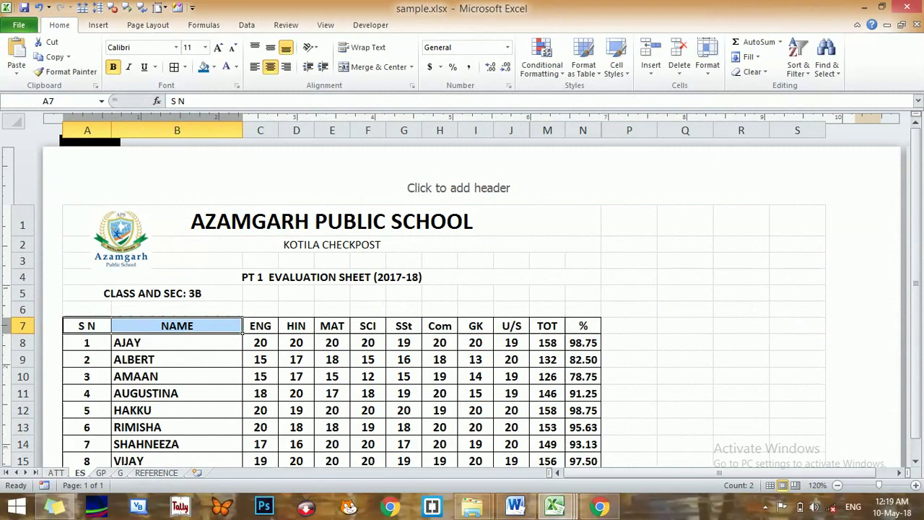
pyautogui.hotkey('alt', 'Tab')
pyautogui.press('Tab')
pyautogui.write('U/S')
pyautogui.press('Tab')
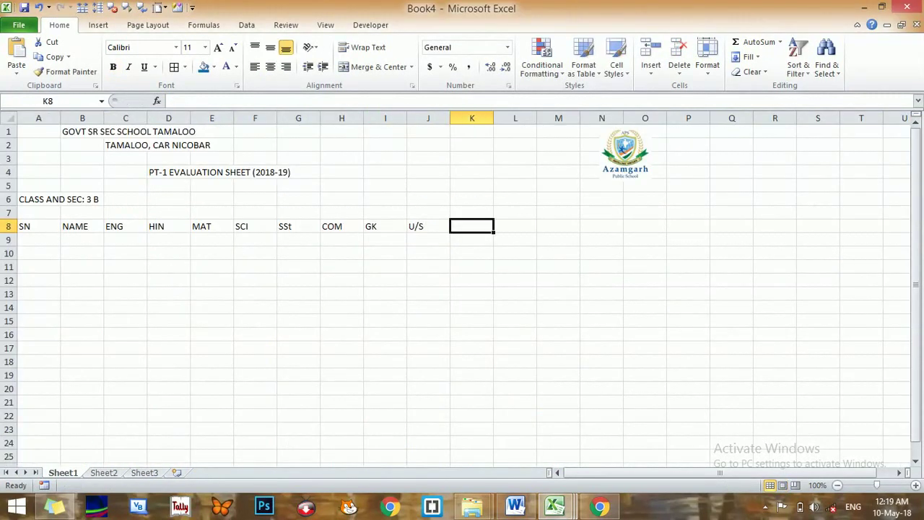
pyautogui.write('TOT')
pyautogui.press('Tab')
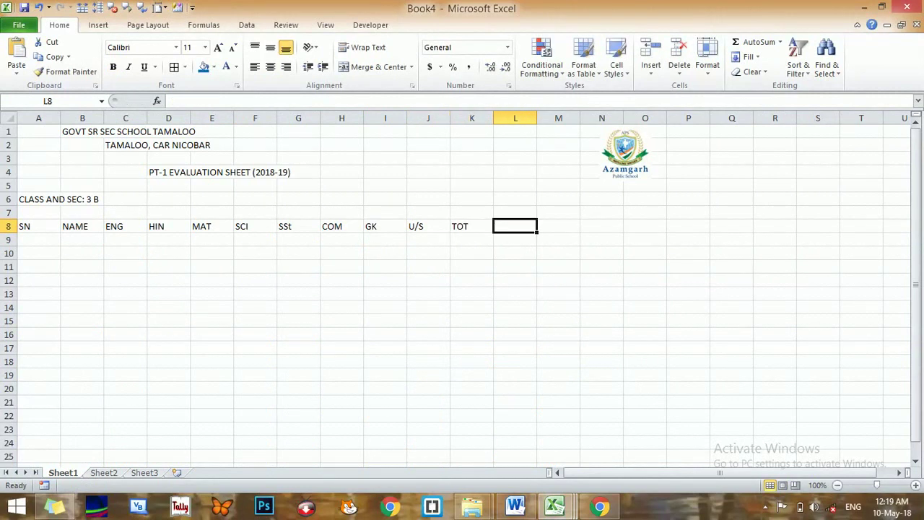
pyautogui.write('%')
# Step: Number the students 1 to 8 down column A from A9 by filling a 1, 2 series
pyautogui.click(38, 226)
pyautogui.press('Down')
pyautogui.write('1')
pyautogui.press('Return')
pyautogui.write('2')
pyautogui.press('Return')
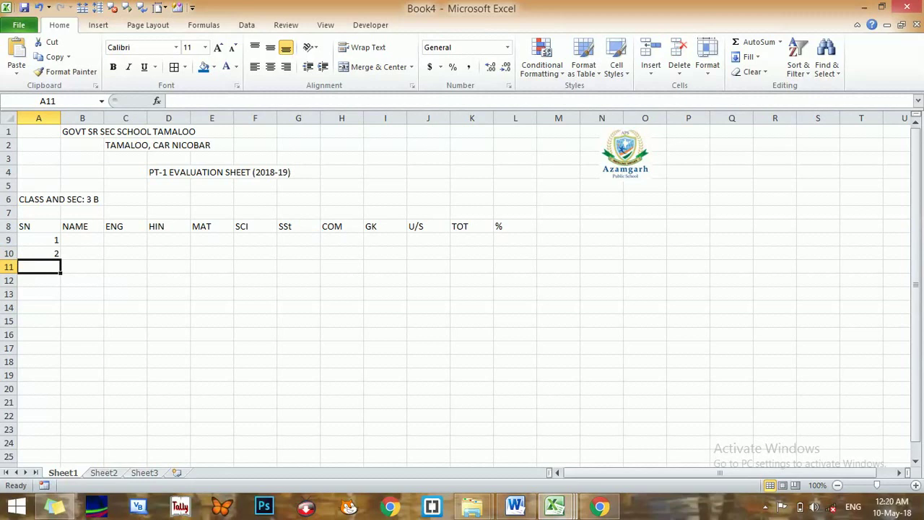
pyautogui.moveTo(38, 239); pyautogui.dragTo(60, 348)
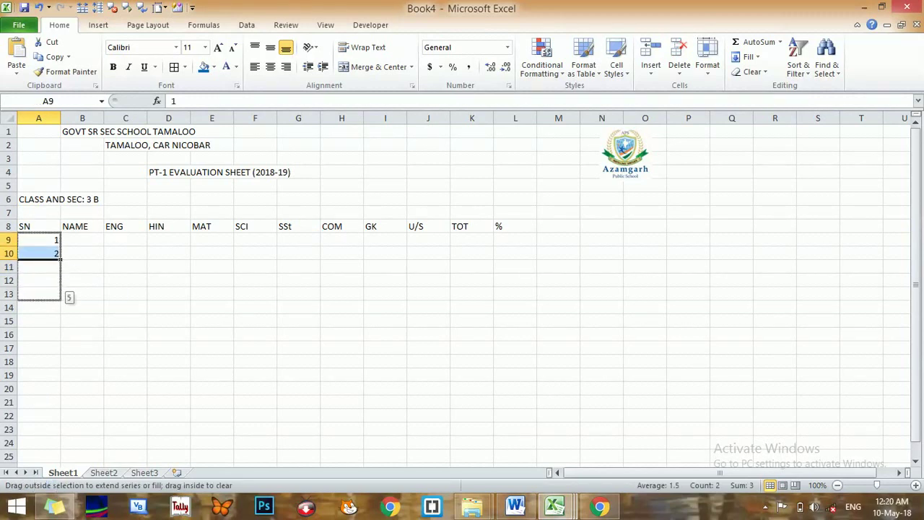
pyautogui.moveTo(61, 348); pyautogui.dragTo(61, 335)
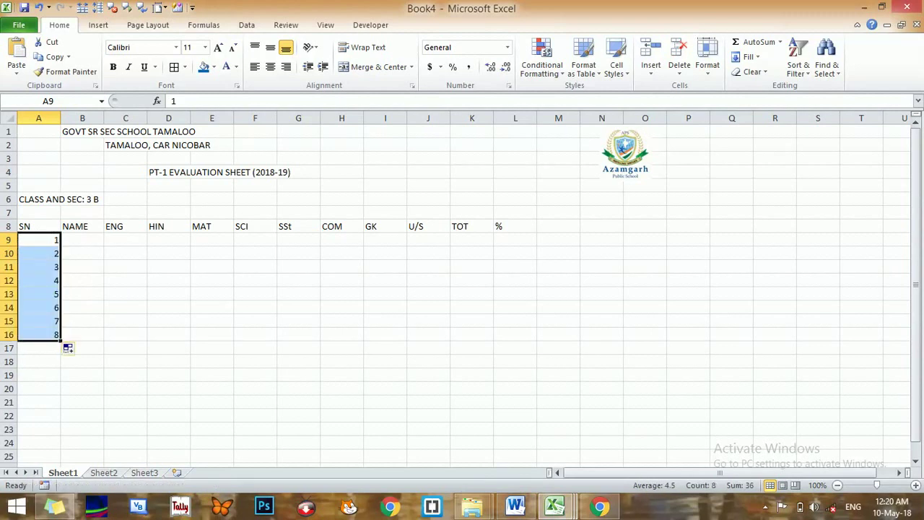
# Step: Enter the names AJAY, ALBERT and AMAAN in the NAME column, checking the sample workbook
pyautogui.click(81, 240)
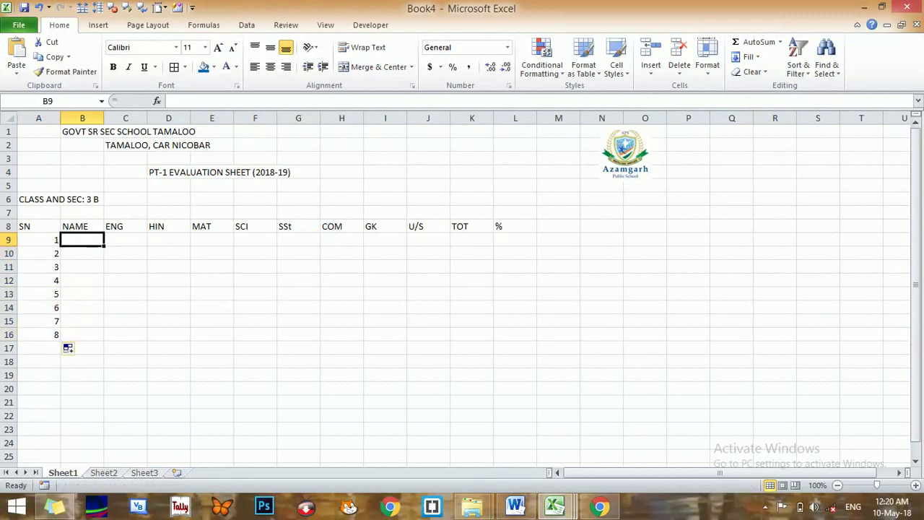
pyautogui.hotkey('alt', 'Tab')
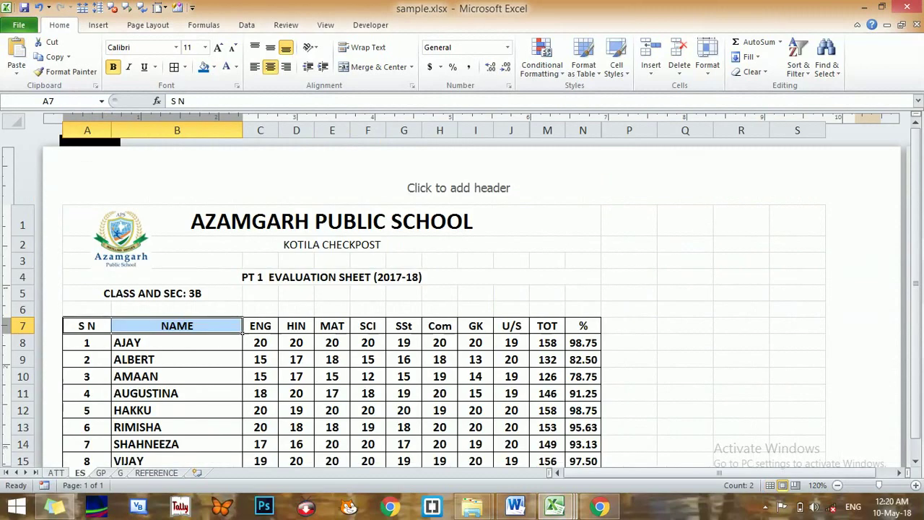
pyautogui.hotkey('alt', 'Tab')
pyautogui.write('AJAY')
pyautogui.press('Return')
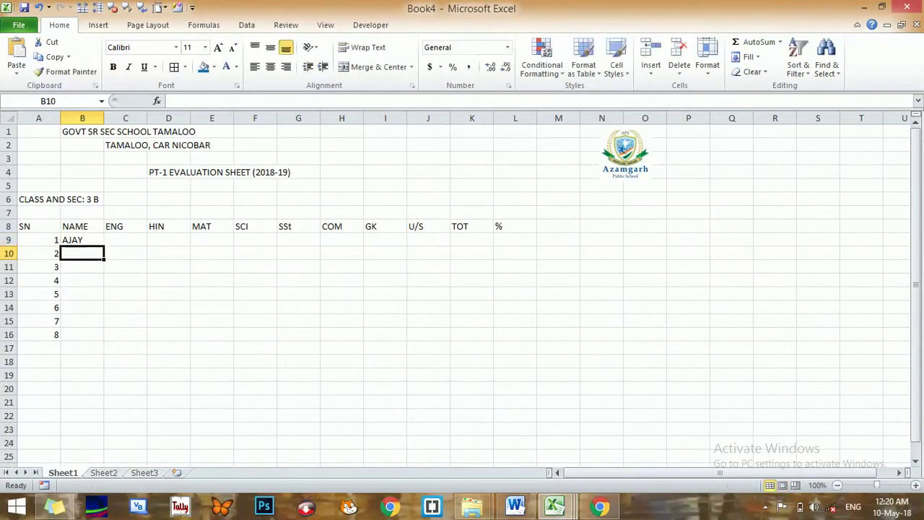
pyautogui.write('ALBERT')
pyautogui.press('Return')
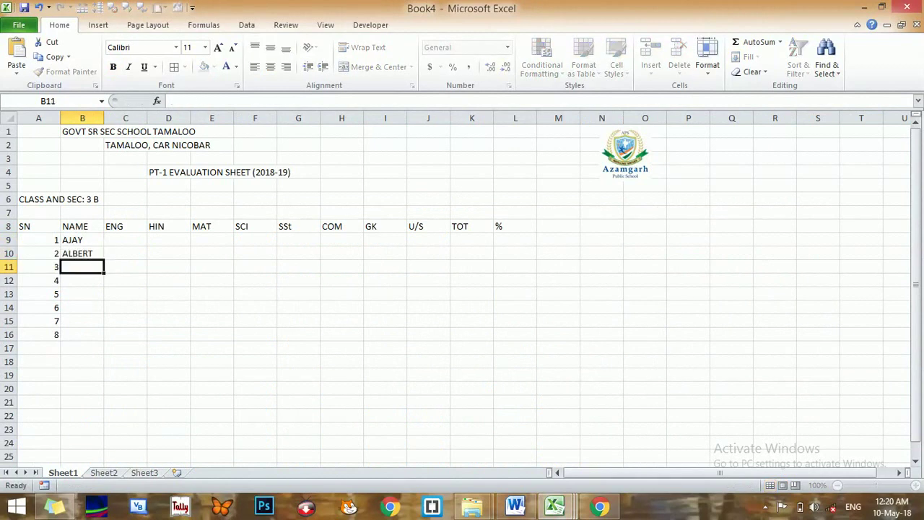
pyautogui.hotkey('alt', 'Tab')
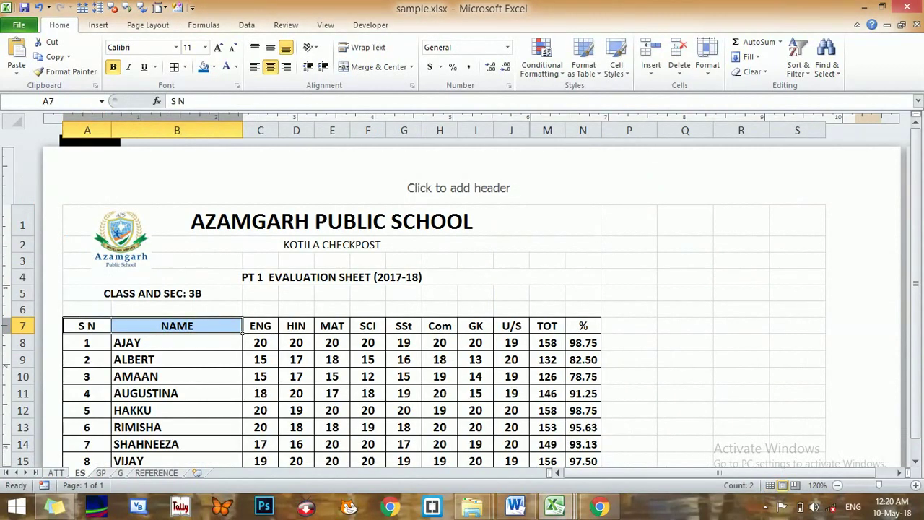
pyautogui.hotkey('alt', 'Tab')
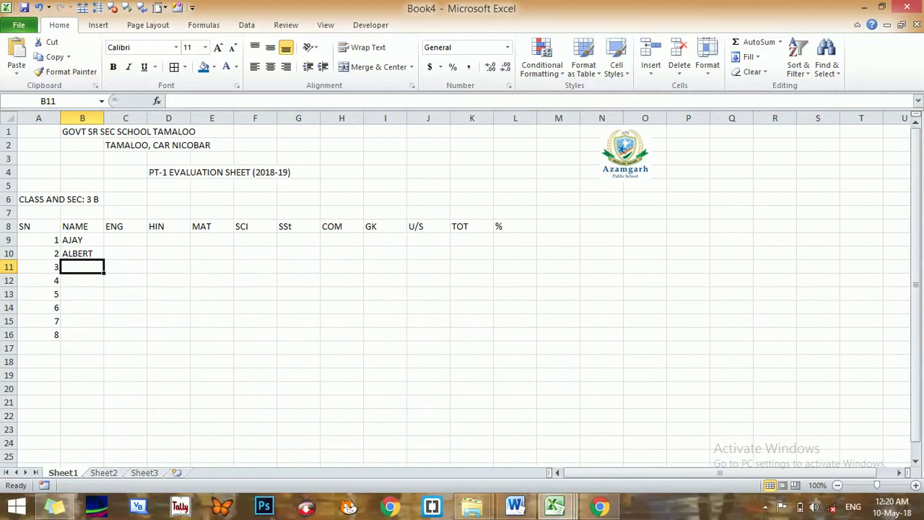
pyautogui.write('AMAAN')
pyautogui.press('Return')
# Step: Enter AUGUSTINA, HAKKU, RIMISHA, SHAHNEEZA and VIJAY, then switch back to sample.xlsx
pyautogui.write('AUGUSTINA')
pyautogui.press('Return')
pyautogui.write('HAKKU')
pyautogui.press('Return')
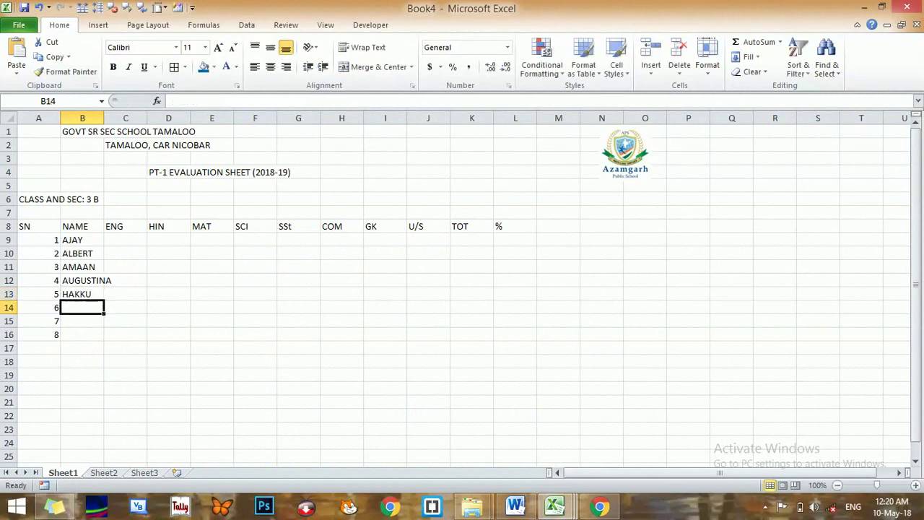
pyautogui.write('RIMISHA')
pyautogui.press('Return')
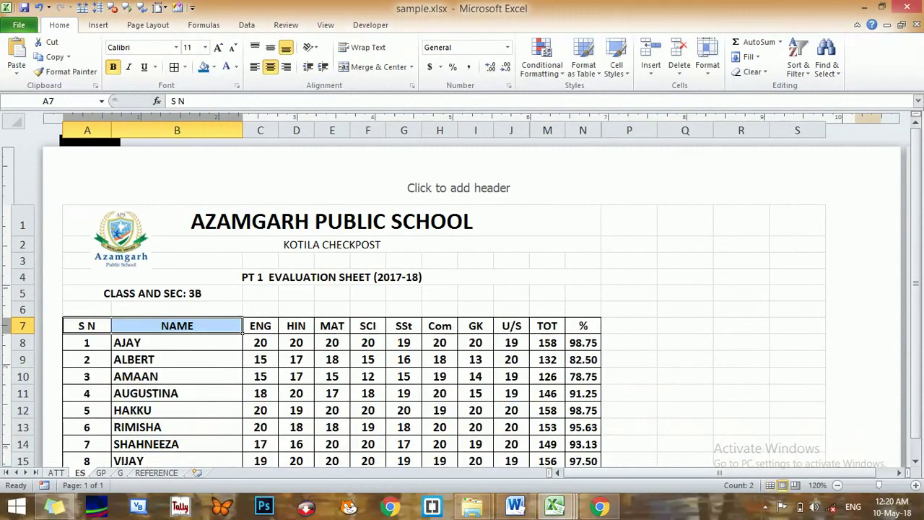
pyautogui.press('Down')
pyautogui.press('Down')
pyautogui.press('Down')
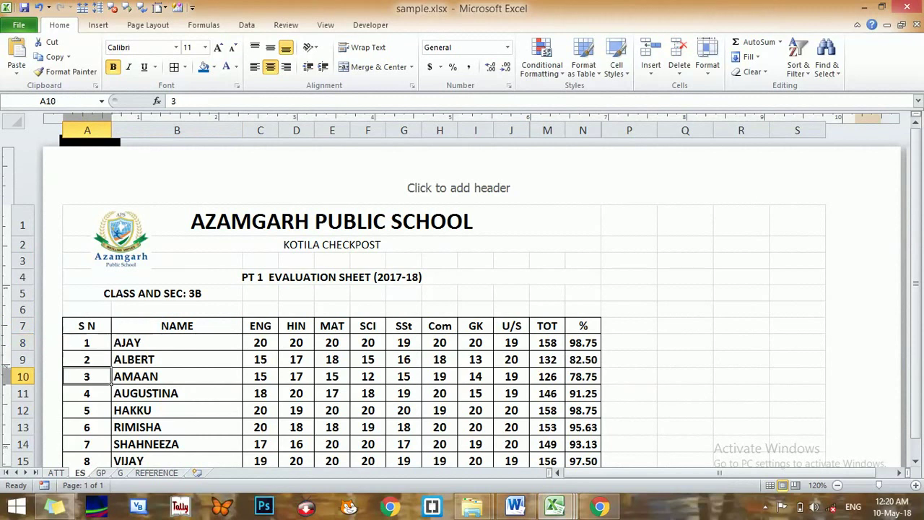
pyautogui.press('Down')
pyautogui.press('Down')
pyautogui.press('Down')
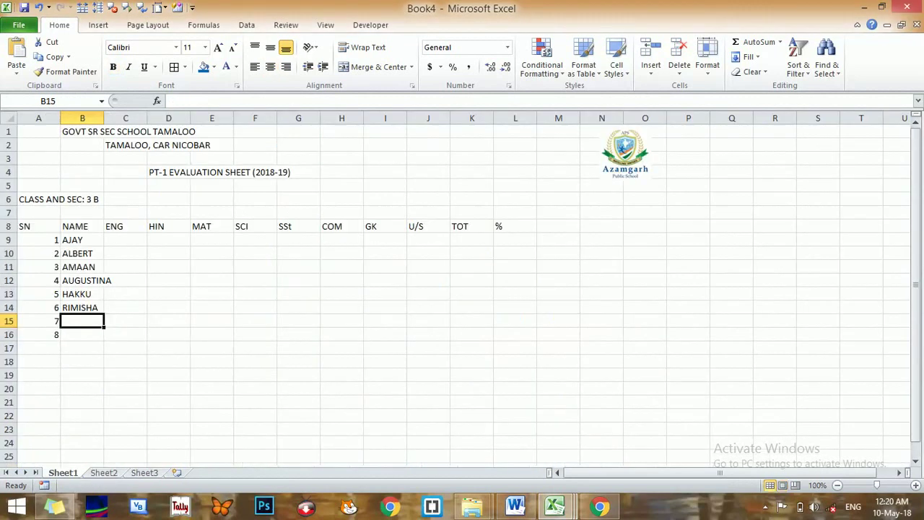
pyautogui.write('SHAHNEEZA')
pyautogui.press('Return')
pyautogui.write('VIJAY')
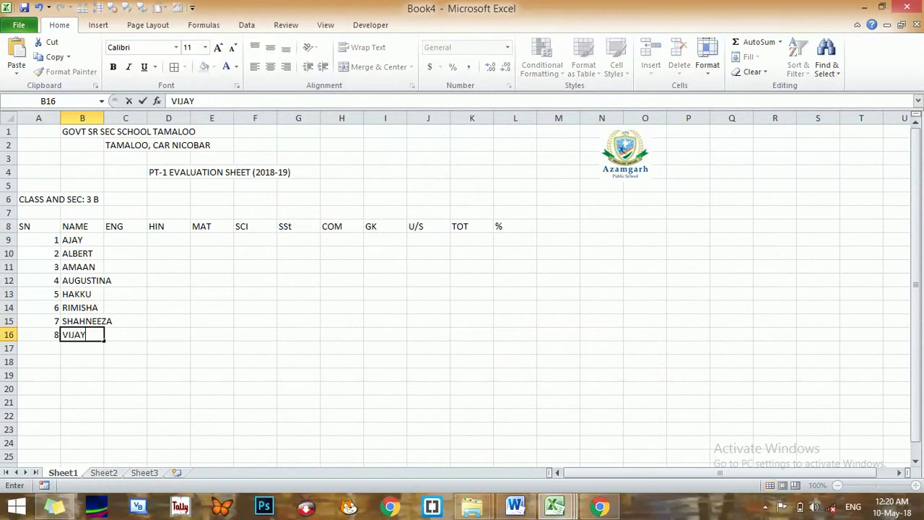
pyautogui.press('alt')
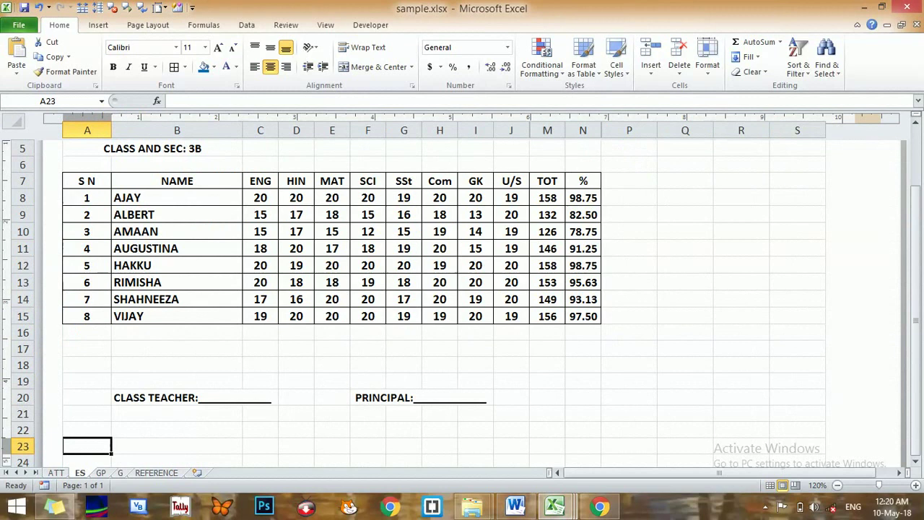
# Step: Copy the marks block from sample.xlsx into C9:J16 of Book4, undoing two misplaced pastes
pyautogui.moveTo(260, 197); pyautogui.dragTo(529, 324)
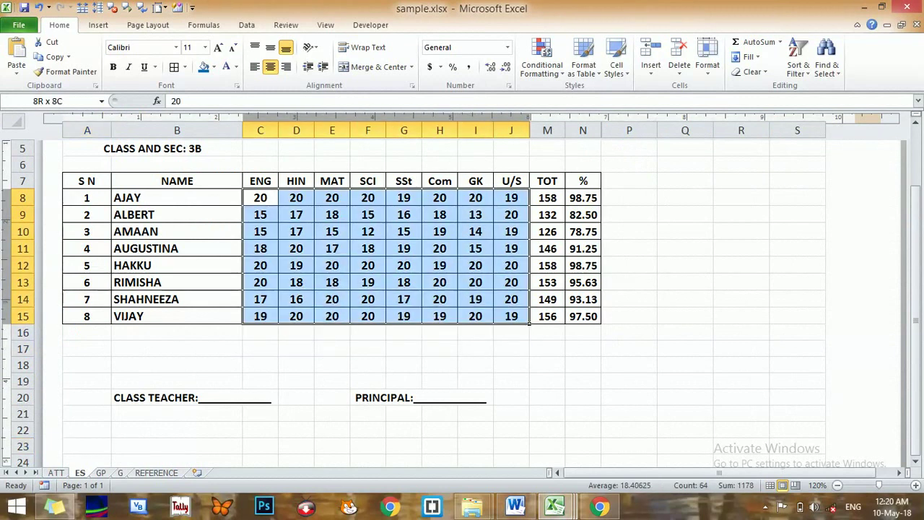
pyautogui.hotkey('ctrl', 'c')
pyautogui.hotkey('alt', 'Tab')
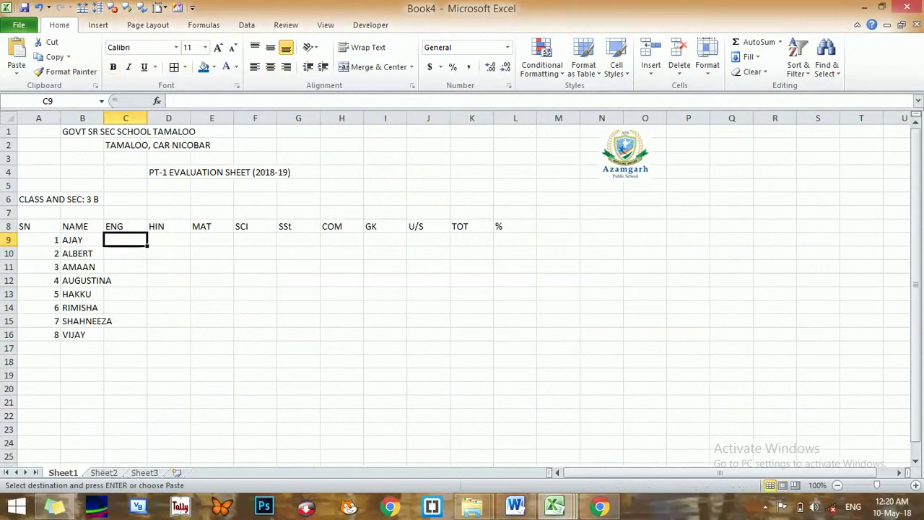
pyautogui.hotkey('ctrl', 'v')
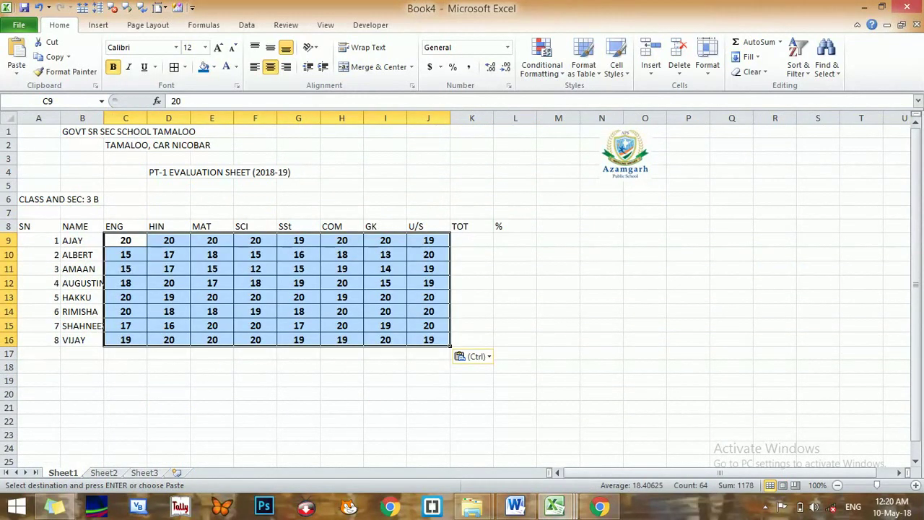
pyautogui.hotkey('ctrl', 'z')
pyautogui.click(212, 240)
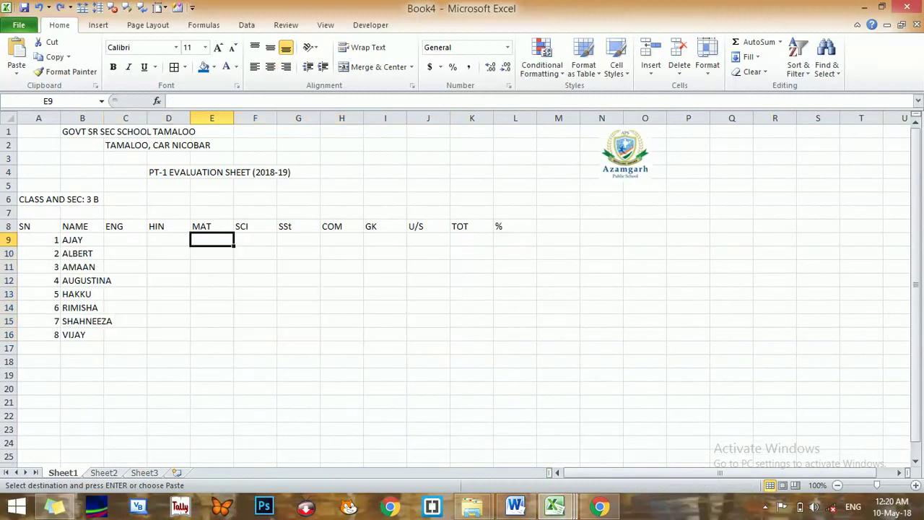
pyautogui.click(211, 253)
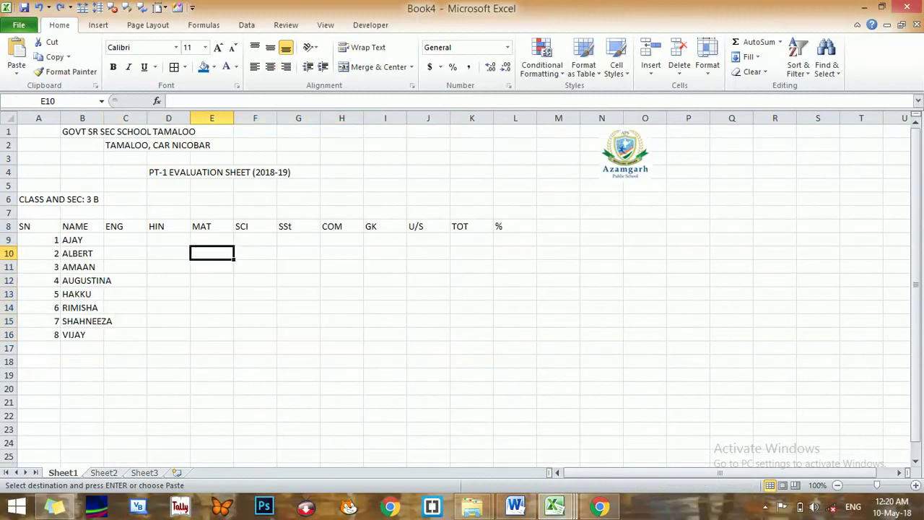
pyautogui.hotkey('ctrl', 'v')
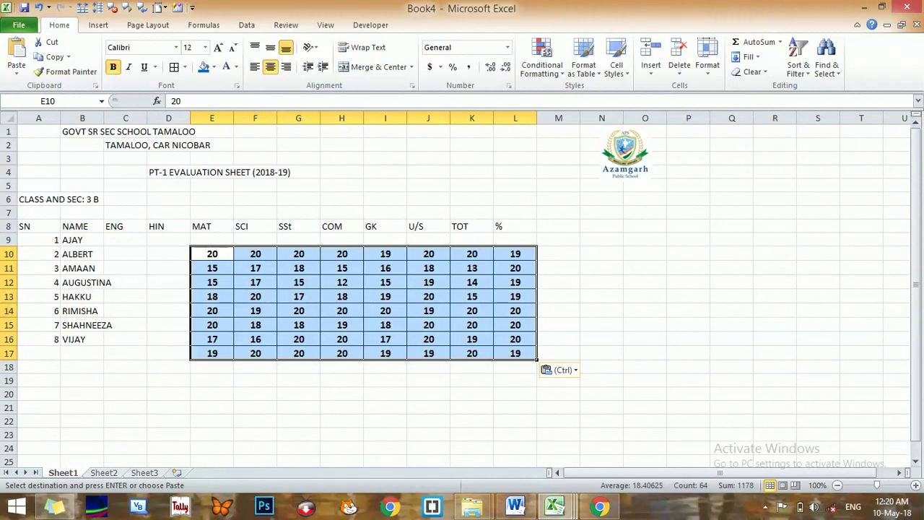
pyautogui.hotkey('ctrl', 'z')
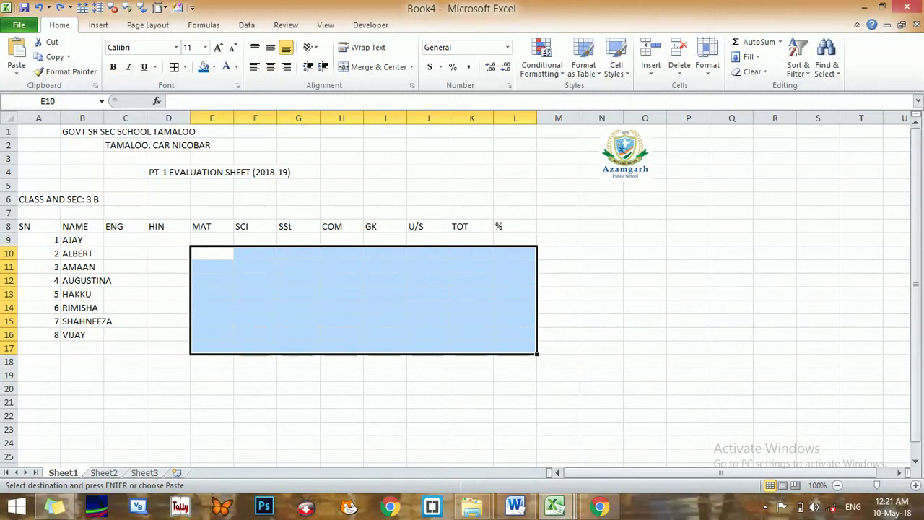
pyautogui.click(125, 240)
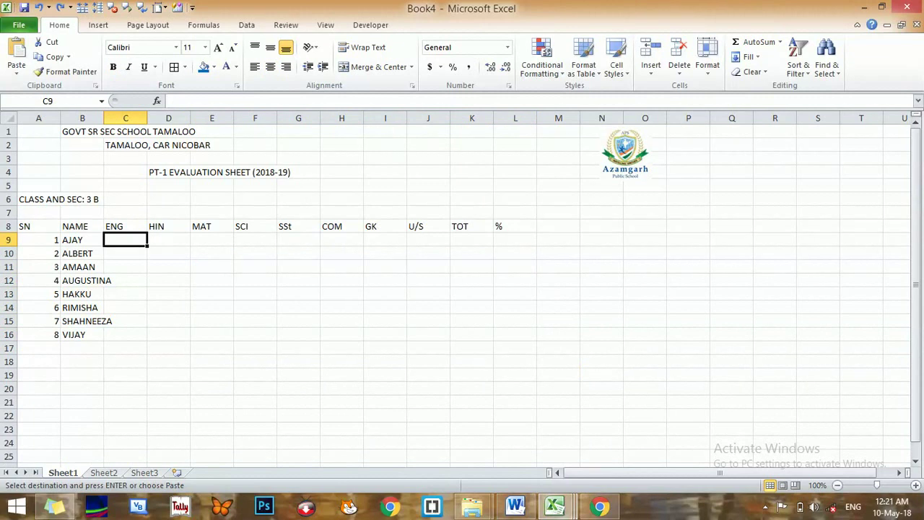
pyautogui.hotkey('ctrl', 'v')
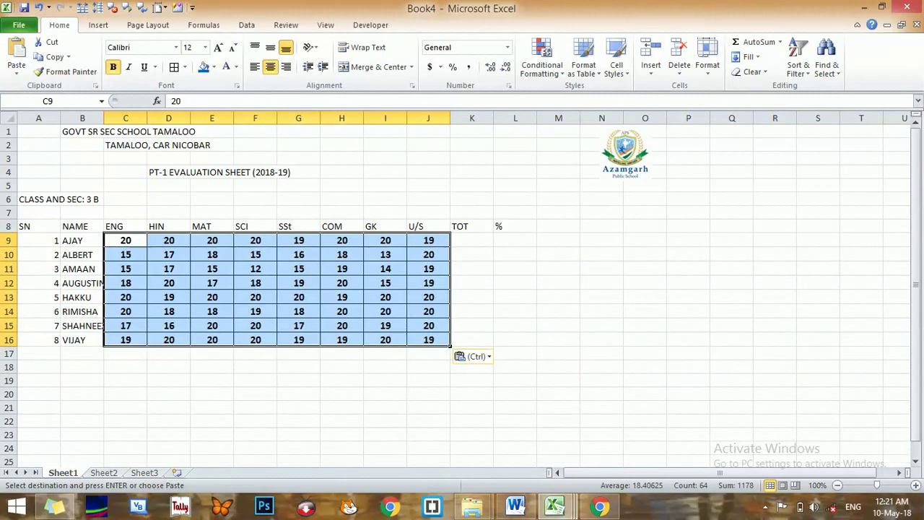
# Step: Enter =SUM(C9:J9) in K9 for AJAY's total
pyautogui.click(472, 240)
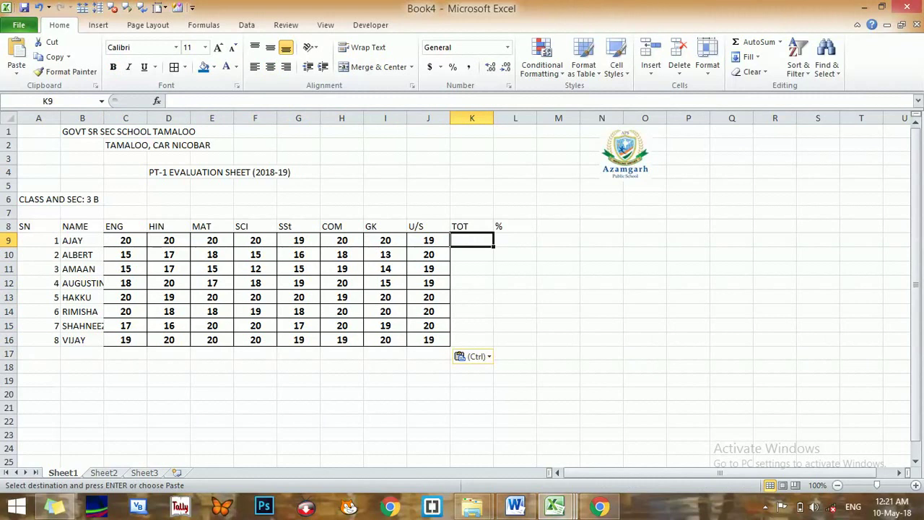
pyautogui.write('=')
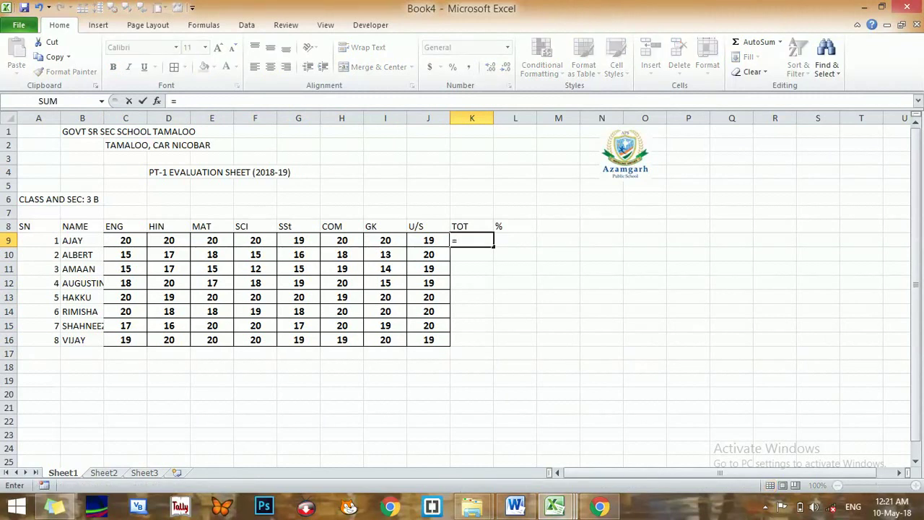
pyautogui.write('SUM(')
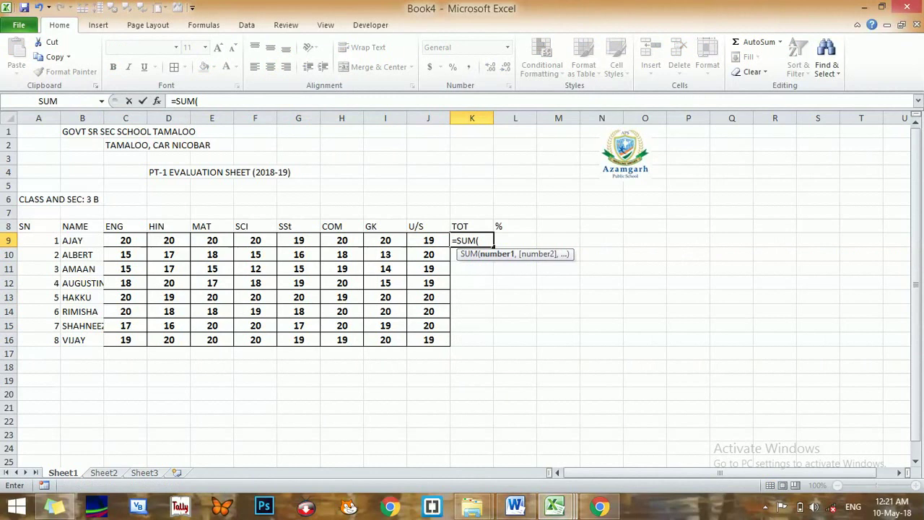
pyautogui.moveTo(115, 240); pyautogui.dragTo(433, 241)
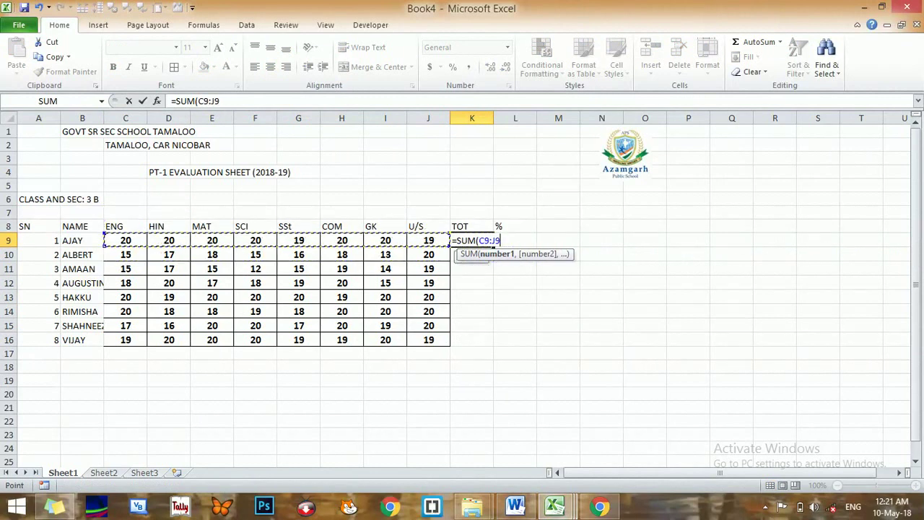
pyautogui.write(')')
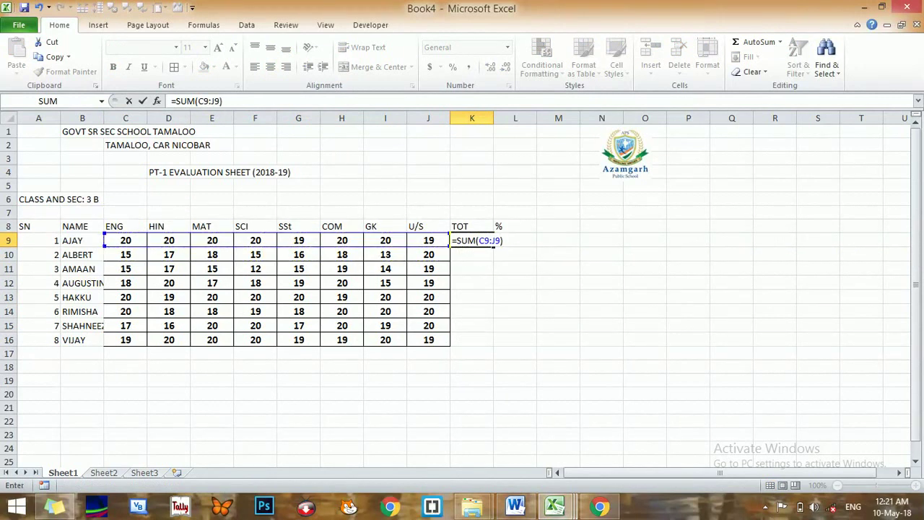
pyautogui.press('Return')
# Step: Enter =K9/160% in L9 and fill totals and percentages down to row 16
pyautogui.click(515, 241)
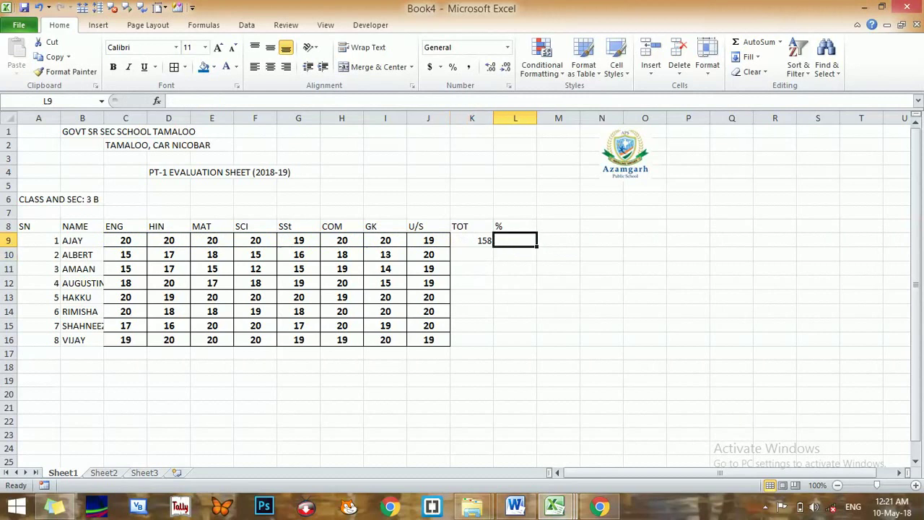
pyautogui.write('=')
pyautogui.press('Left')
pyautogui.write('/160%')
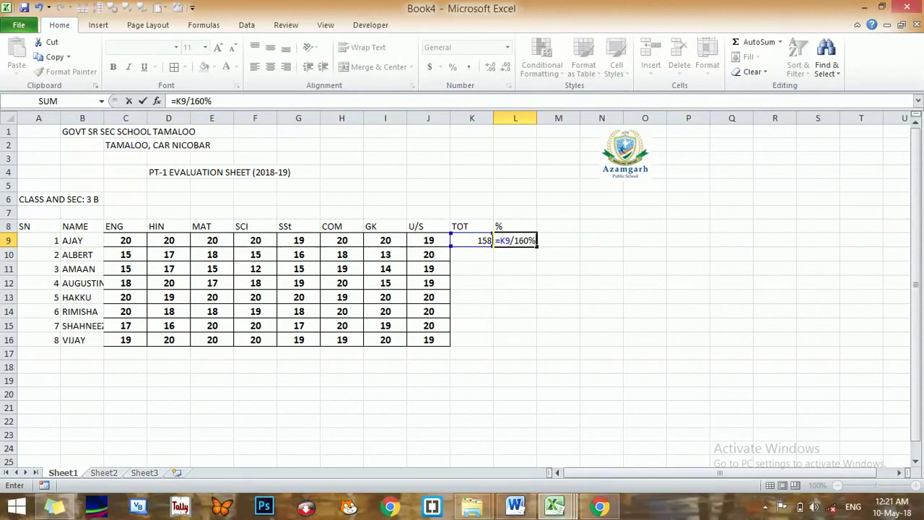
pyautogui.press('Return')
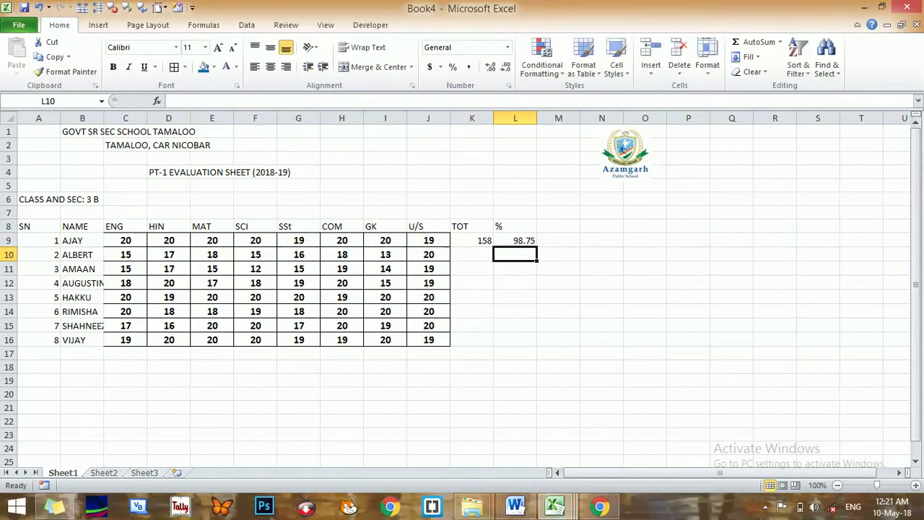
pyautogui.moveTo(472, 241)
pyautogui.mouseDown()
pyautogui.moveTo(515, 240)
pyautogui.moveTo(536, 345)
pyautogui.mouseUp()
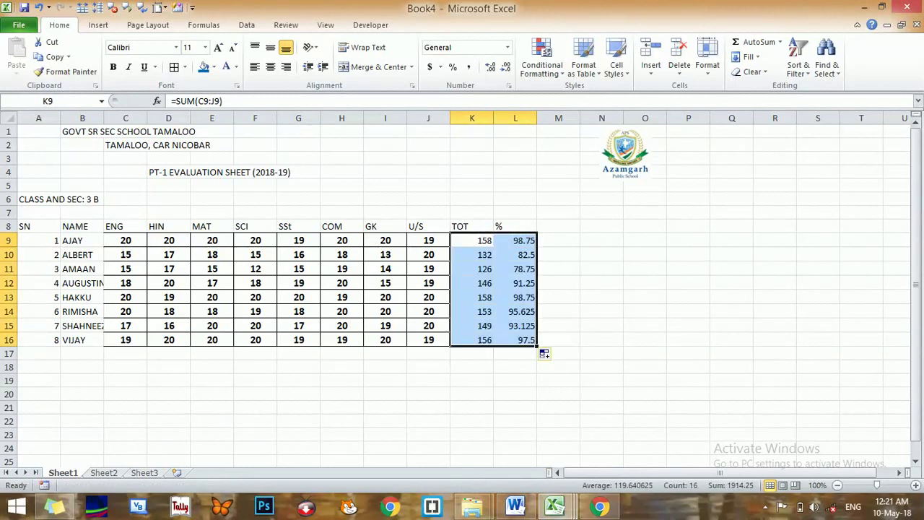
# Step: Format the percentages in L9:L16 as Number with 2 decimal places
pyautogui.click(515, 311)
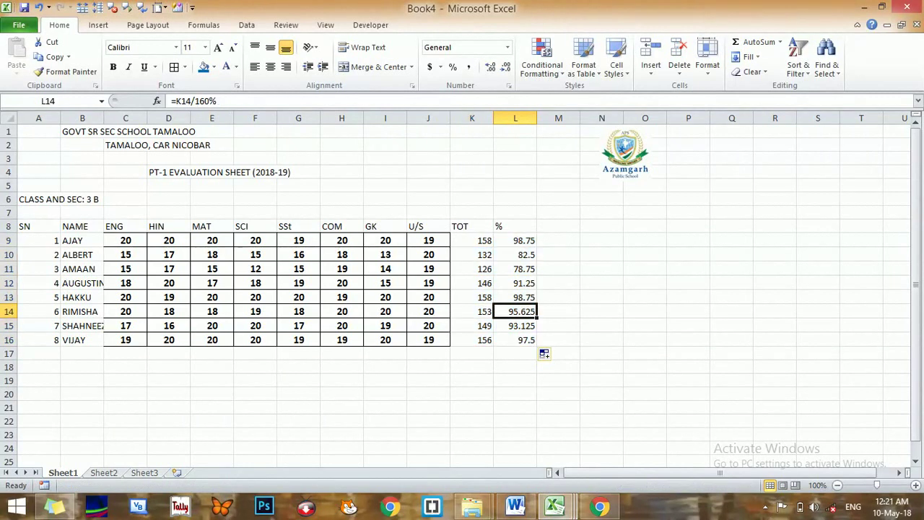
pyautogui.moveTo(515, 241); pyautogui.dragTo(515, 340)
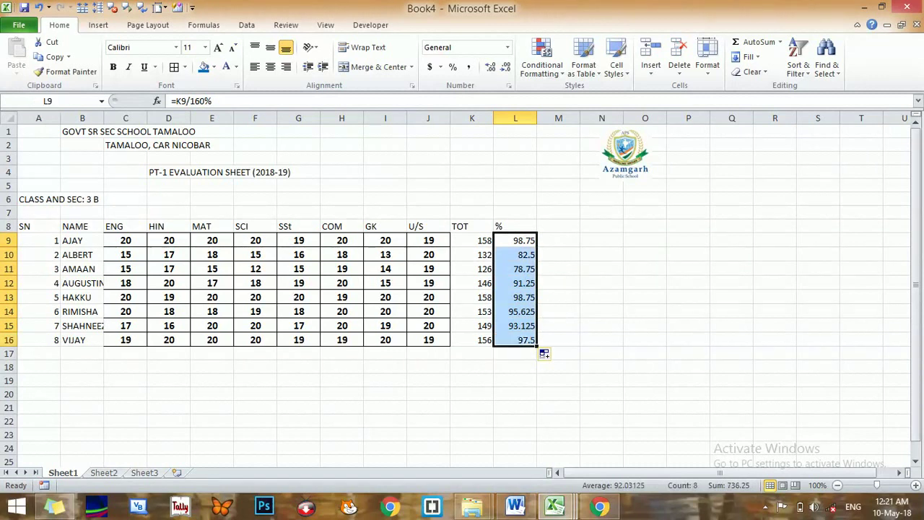
pyautogui.hotkey('ctrl', '1')
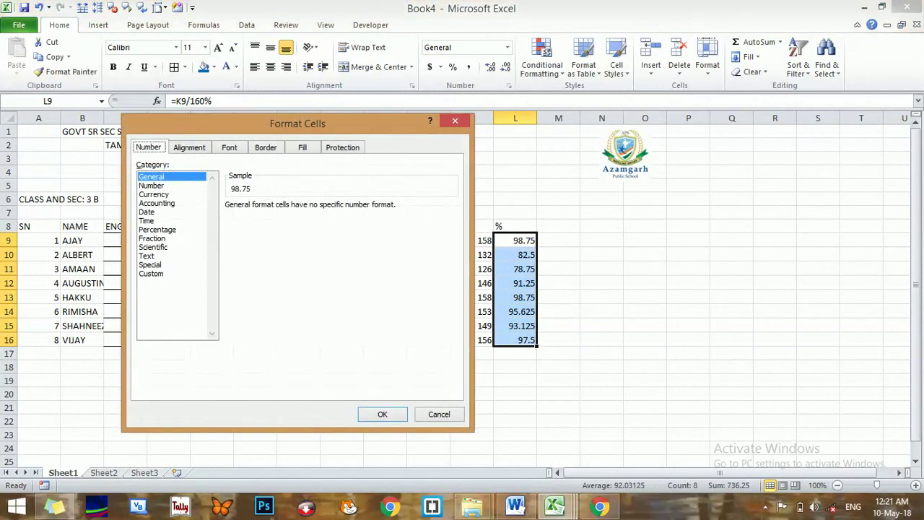
pyautogui.click(151, 186)
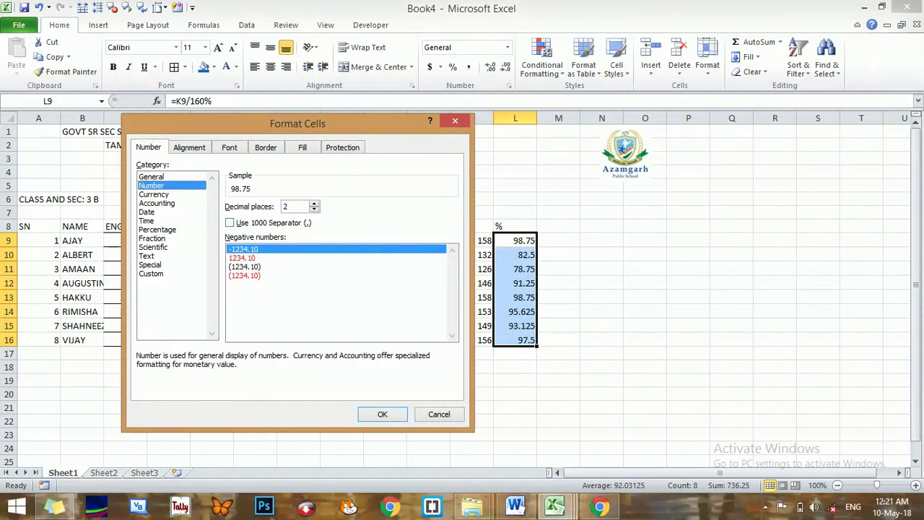
pyautogui.click(382, 415)
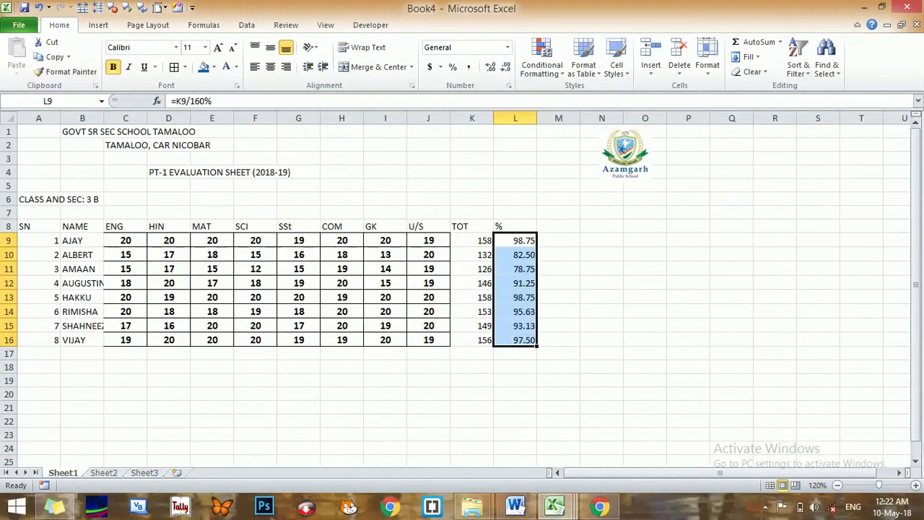
pyautogui.click(82, 421)
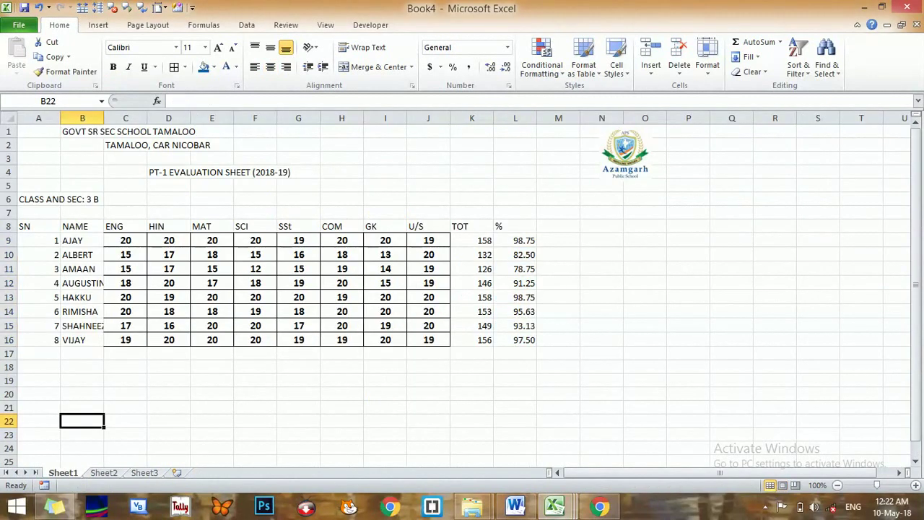
# Step: Type 'CLASS TEACHER: _______________' in B22 and 'PRINCIPAL: _______________' in H22
pyautogui.write('CLASS TEACHER: ')
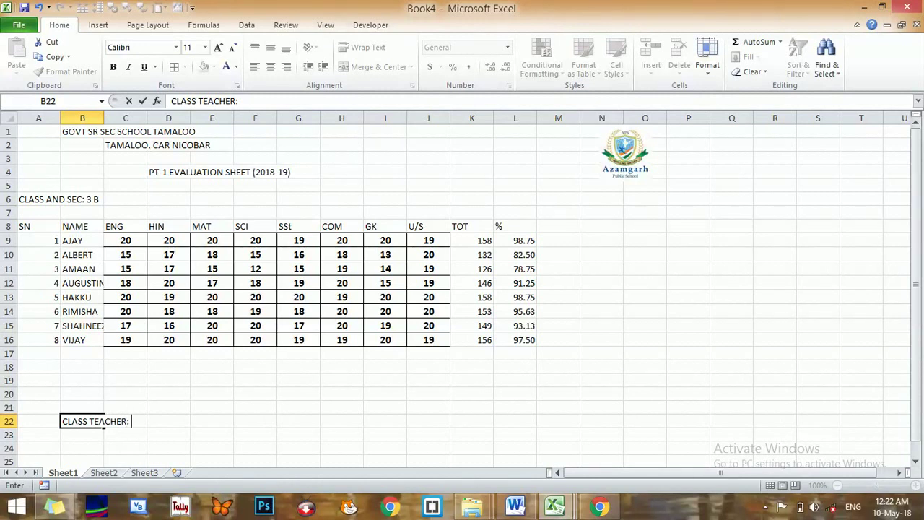
pyautogui.write('_______________')
pyautogui.click(342, 421)
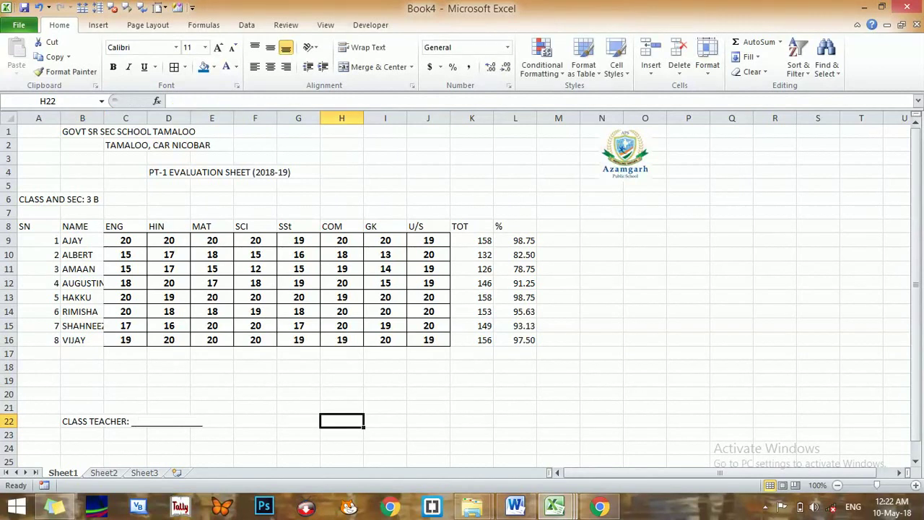
pyautogui.write('PRINCIPAL: _______________')
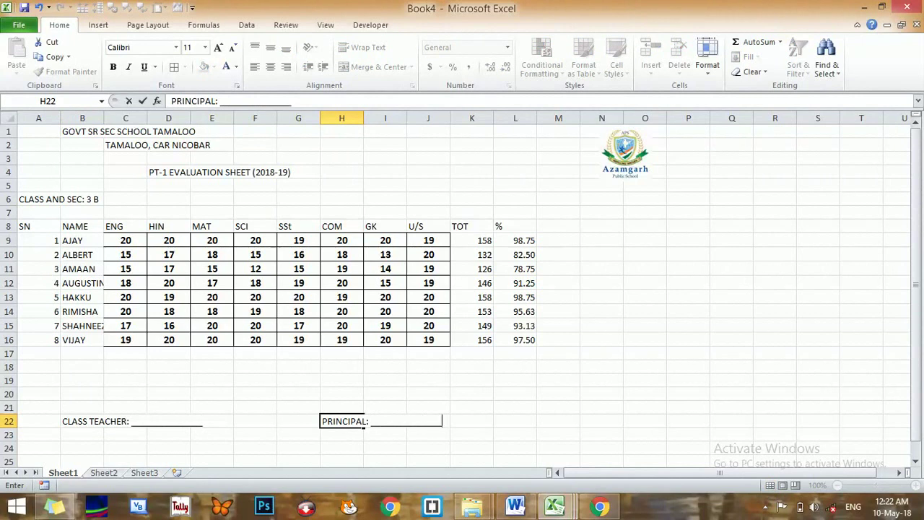
pyautogui.press('Return')
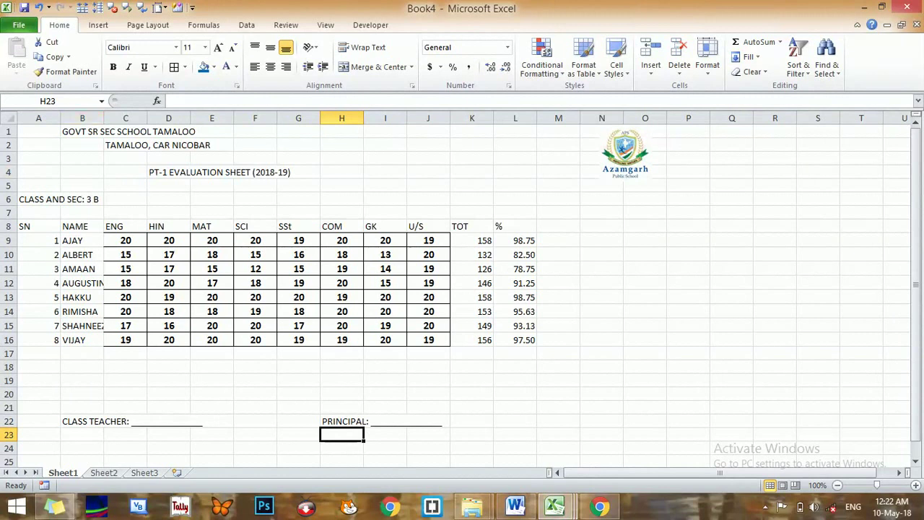
pyautogui.moveTo(29, 132); pyautogui.dragTo(534, 132)
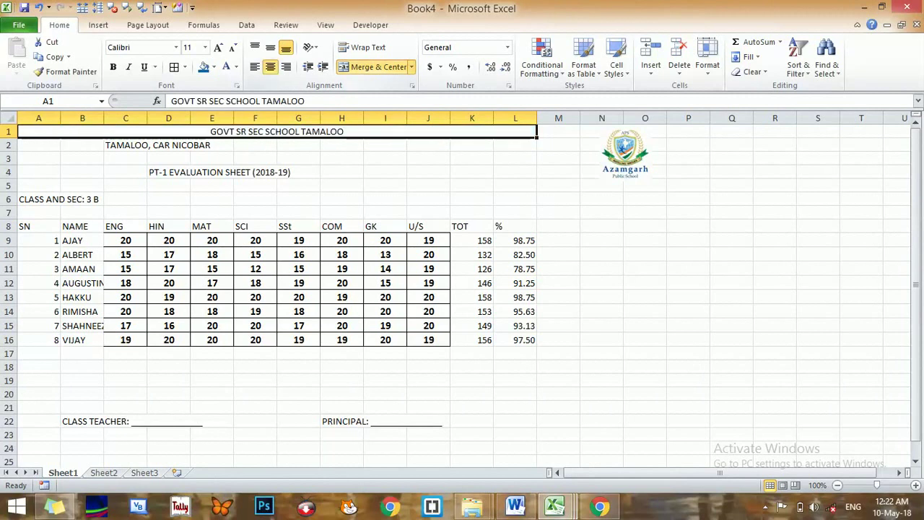
# Step: Make the school name 24 pt bold and merge-centre the address row across A:L
pyautogui.click(205, 47)
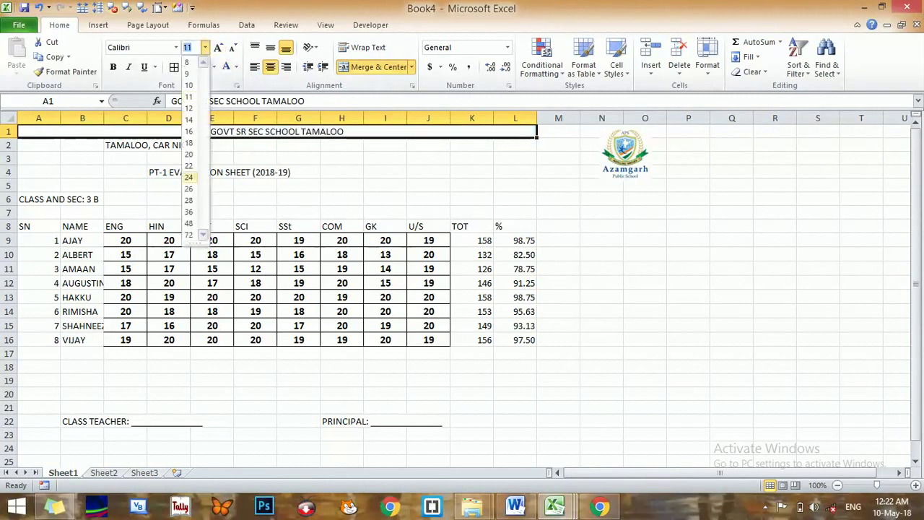
pyautogui.click(189, 177)
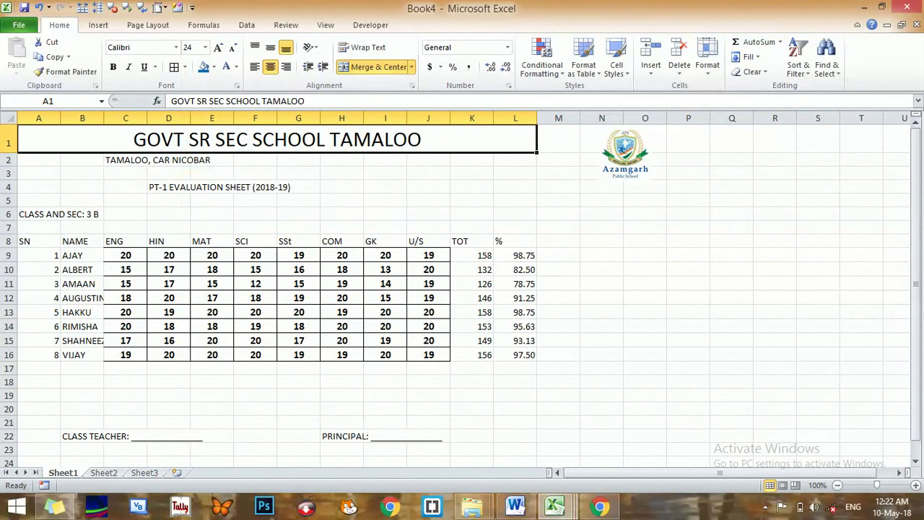
pyautogui.hotkey('ctrl', 'b')
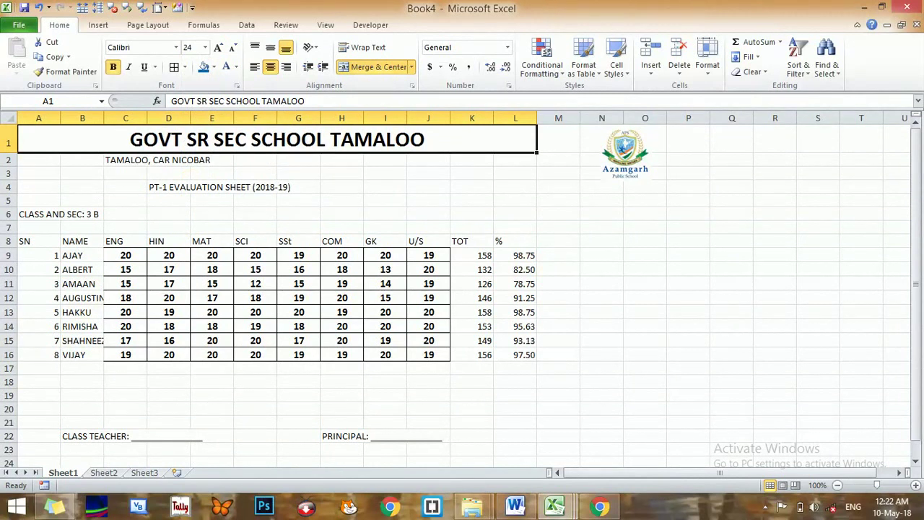
pyautogui.click(39, 160)
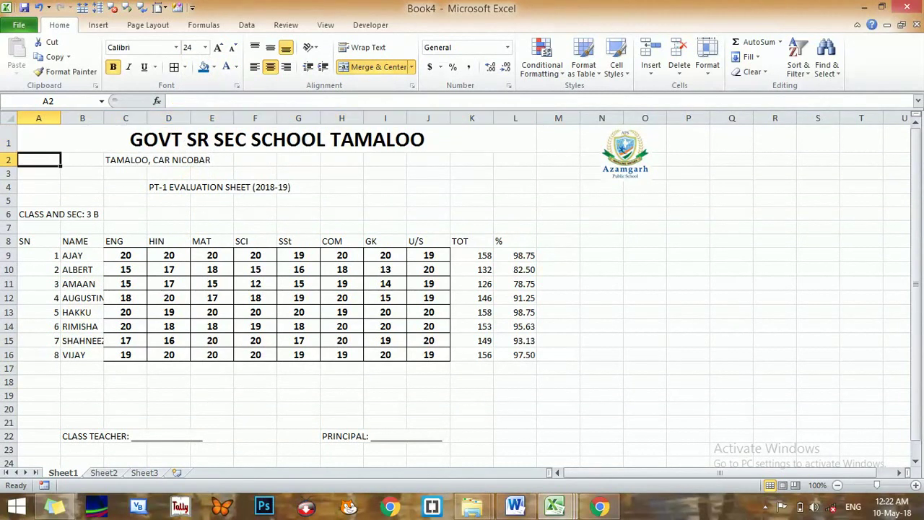
pyautogui.moveTo(39, 160); pyautogui.dragTo(516, 160)
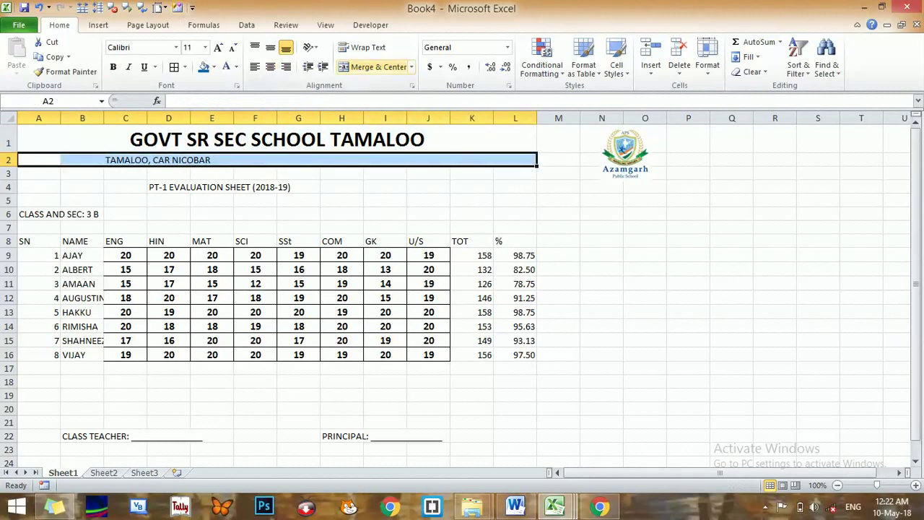
pyautogui.click(375, 66)
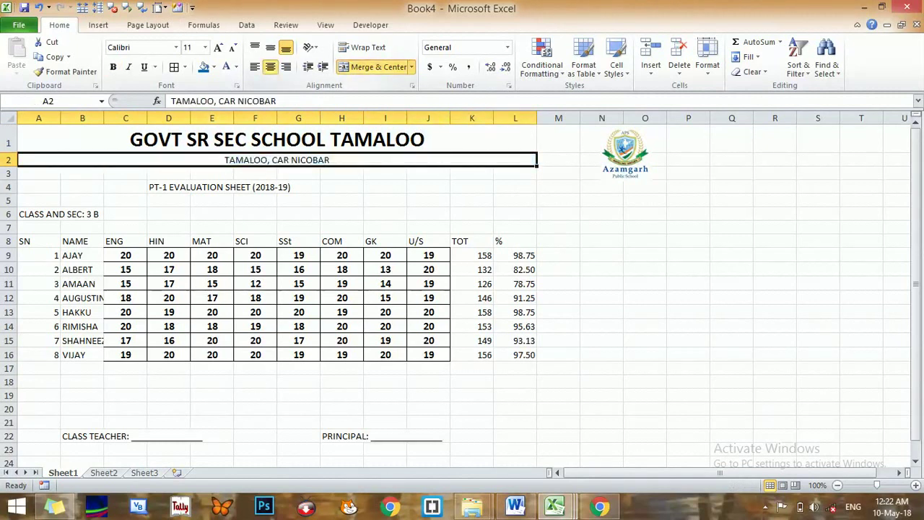
# Step: Centre and bold the sheet title, merge and bold the class label, and move the logo top-left
pyautogui.moveTo(39, 187); pyautogui.dragTo(515, 187)
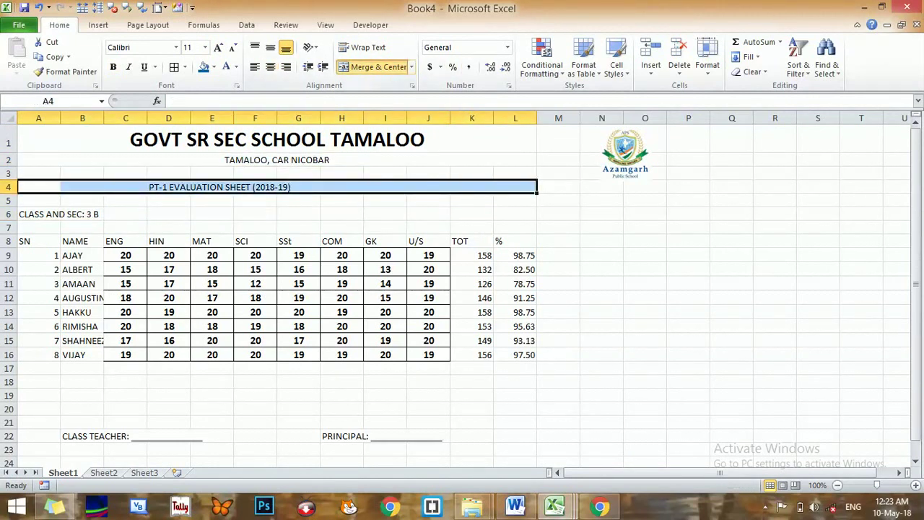
pyautogui.click(374, 66)
pyautogui.click(112, 66)
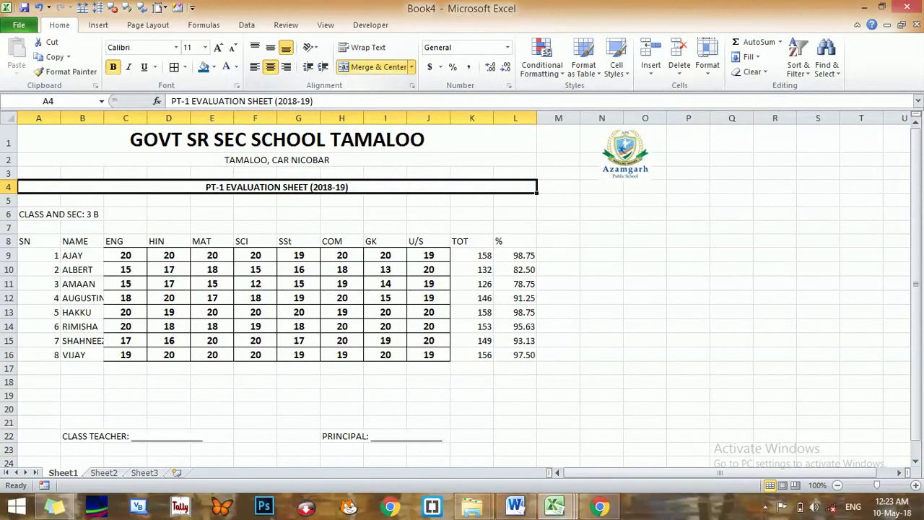
pyautogui.moveTo(39, 213); pyautogui.dragTo(82, 213)
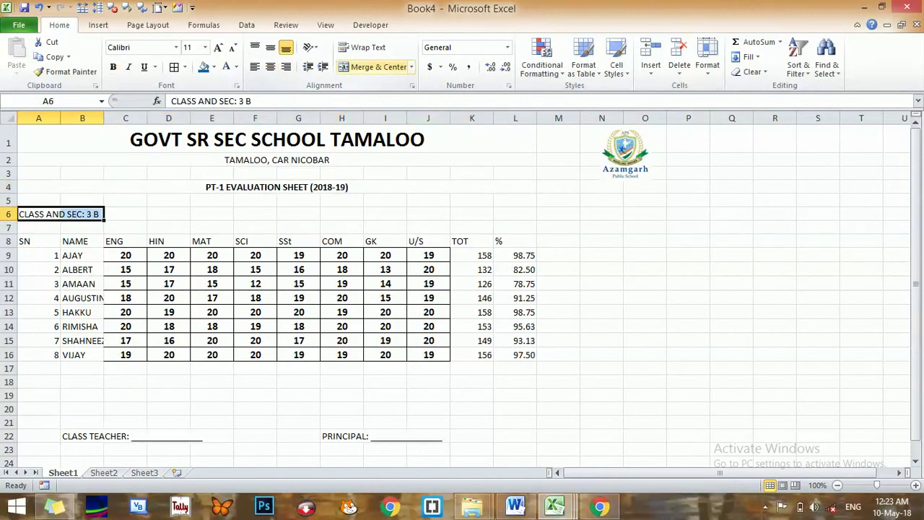
pyautogui.click(375, 67)
pyautogui.hotkey('ctrl', 'b')
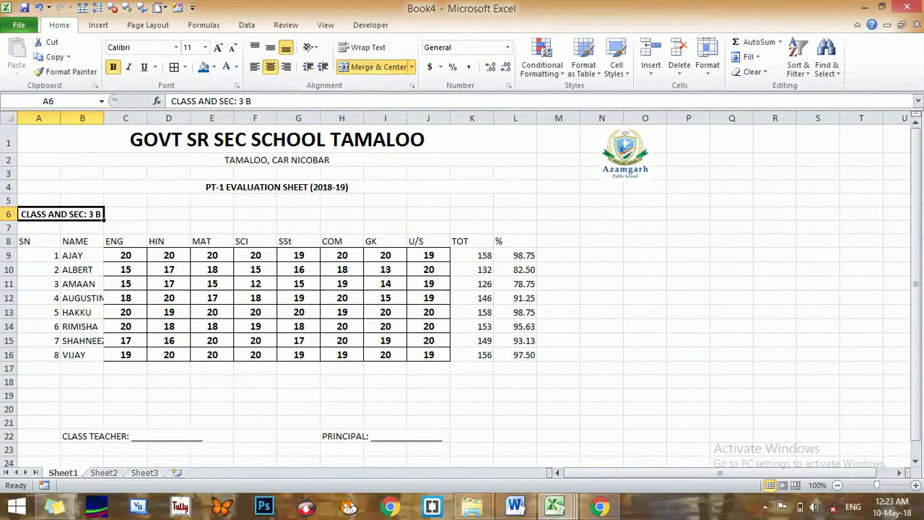
pyautogui.click(626, 153)
pyautogui.moveTo(652, 182)
pyautogui.mouseDown()
pyautogui.moveTo(648, 173)
pyautogui.moveTo(82, 150)
pyautogui.mouseUp()
# Step: Cancel the accidental replace-contents prompt and select the marks table A8:L16
pyautogui.click(25, 242)
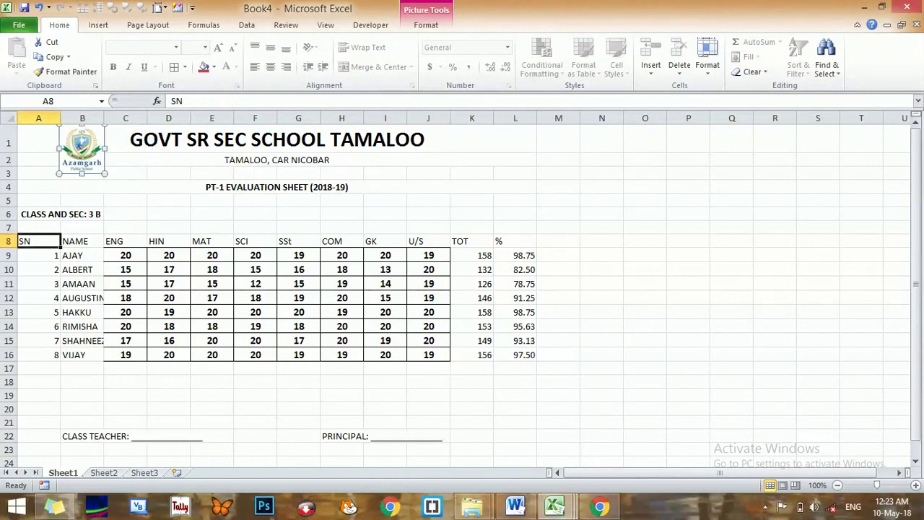
pyautogui.click(168, 270)
pyautogui.moveTo(191, 269); pyautogui.dragTo(191, 284)
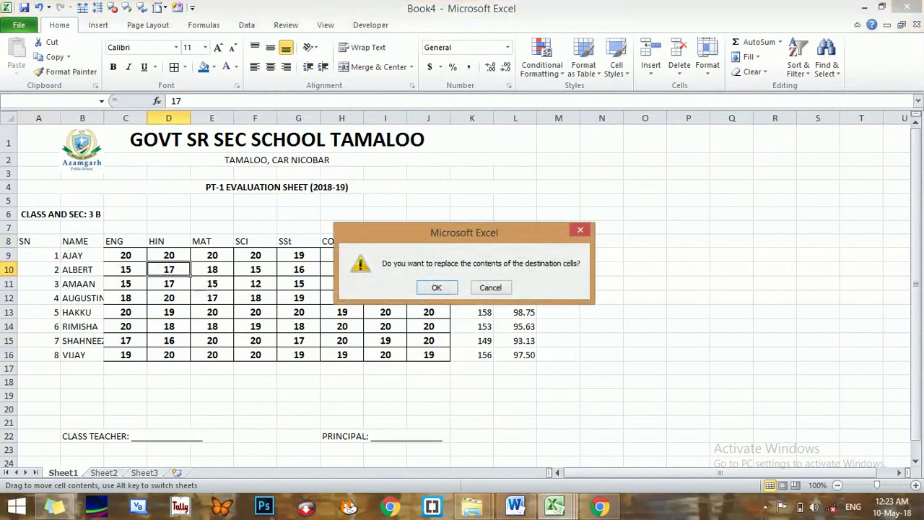
pyautogui.click(489, 286)
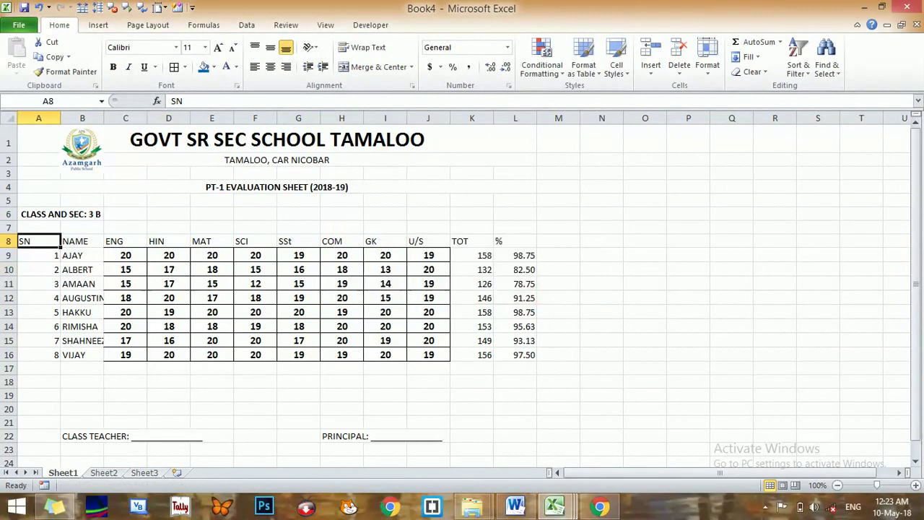
pyautogui.moveTo(37, 241); pyautogui.dragTo(520, 354)
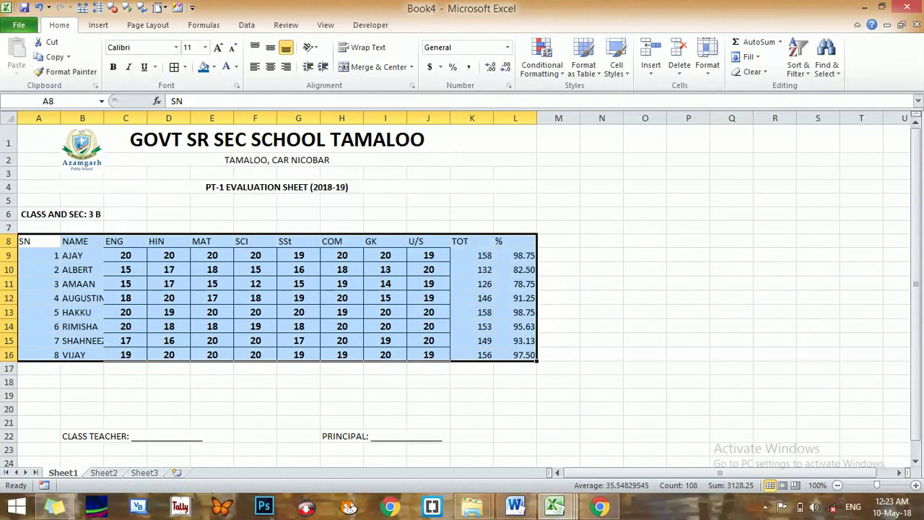
pyautogui.click(185, 66)
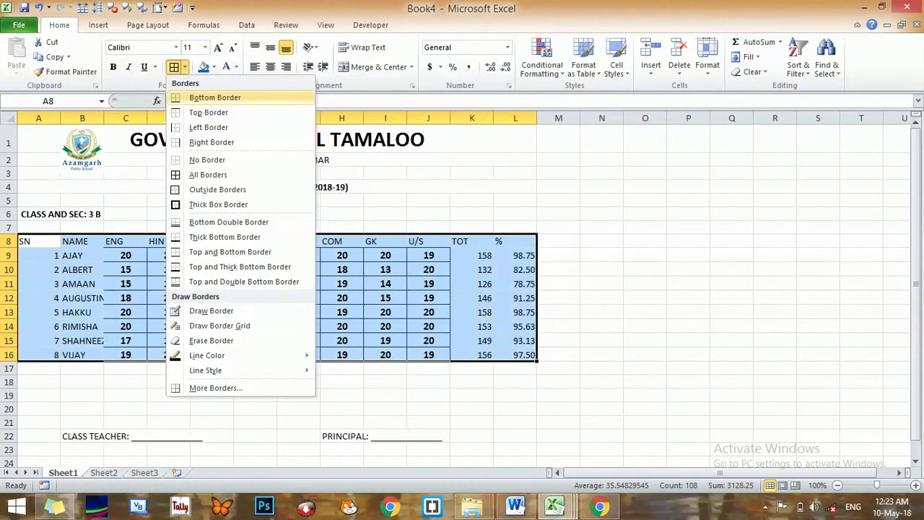
# Step: Apply All Borders to every cell of the marks table A8:L16
pyautogui.press('Escape')
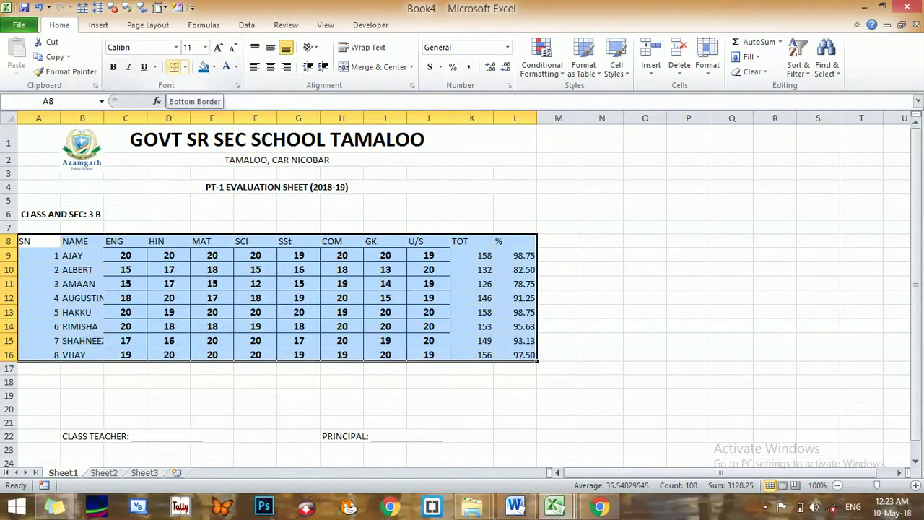
pyautogui.click(185, 66)
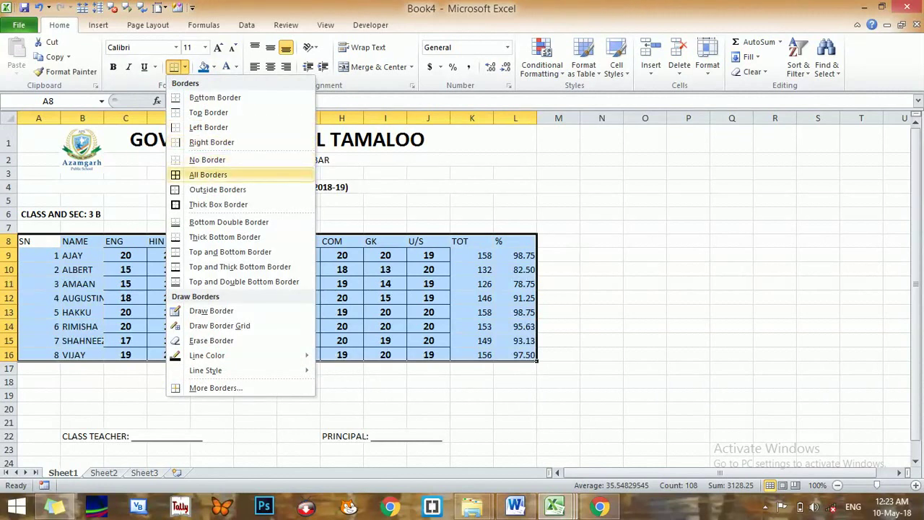
pyautogui.click(202, 175)
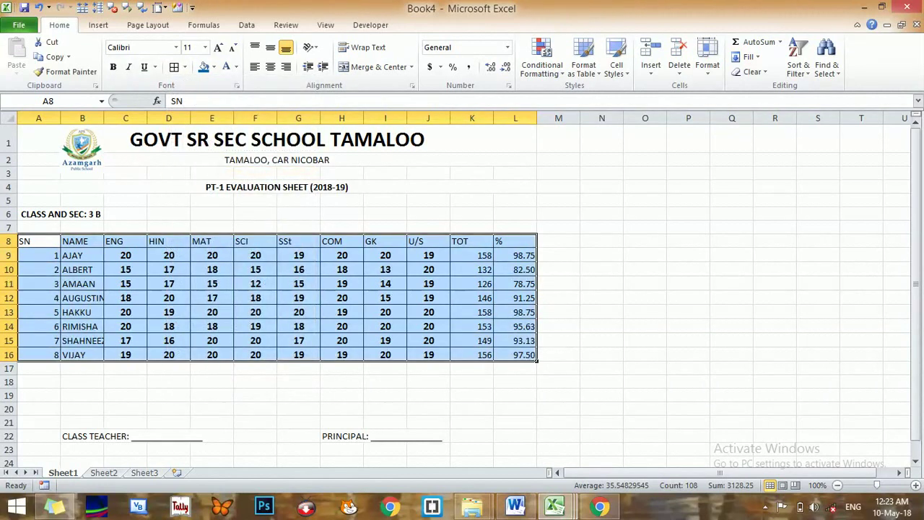
pyautogui.click(9, 241)
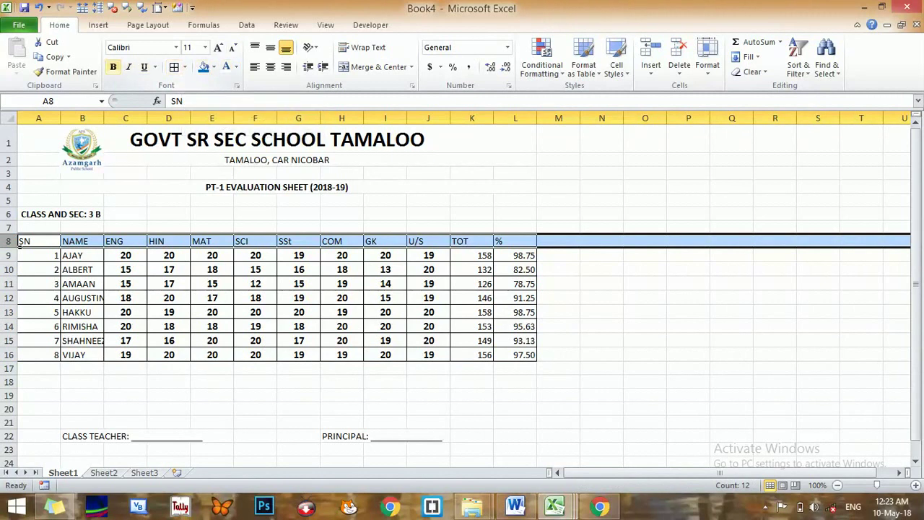
# Step: Bold and centre the column headings and the SN and NAME columns
pyautogui.click(112, 67)
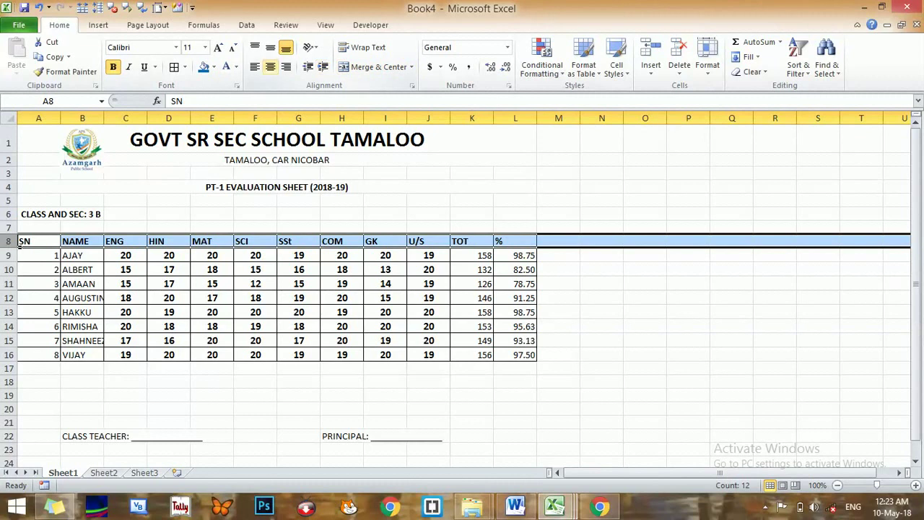
pyautogui.click(270, 67)
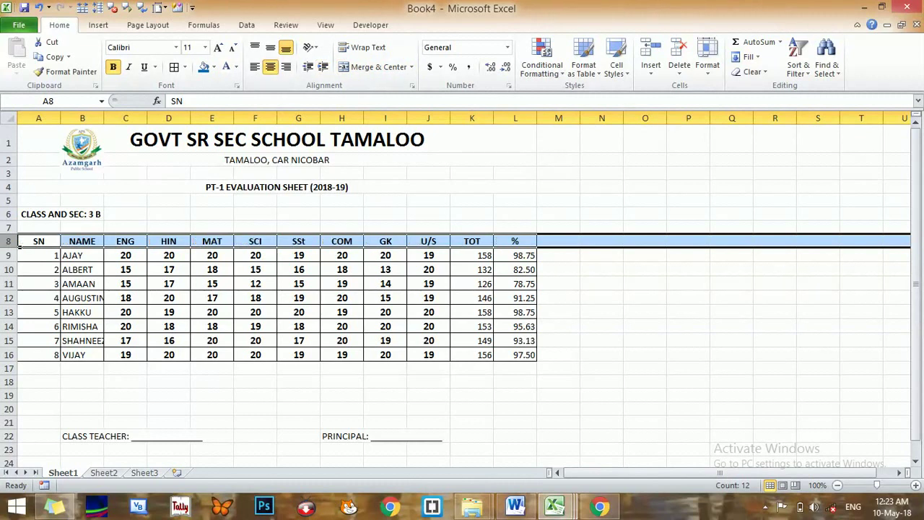
pyautogui.moveTo(38, 118); pyautogui.dragTo(82, 118)
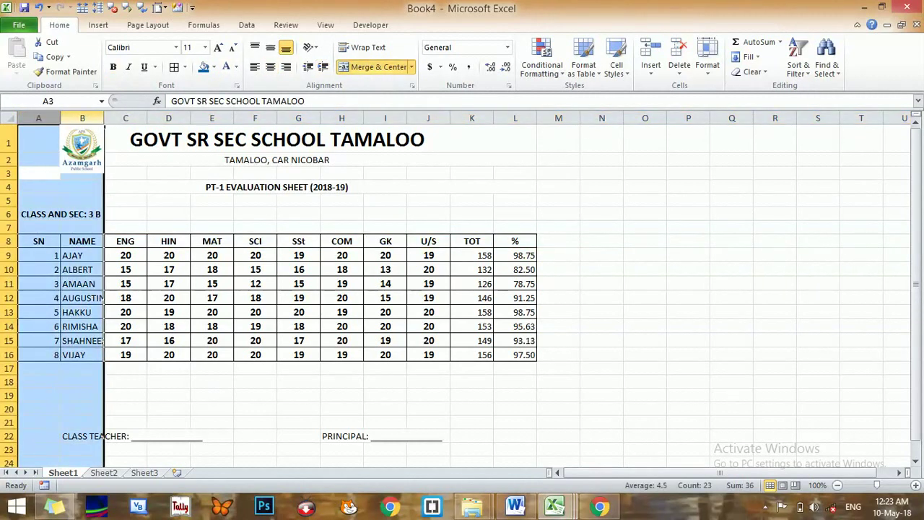
pyautogui.click(113, 66)
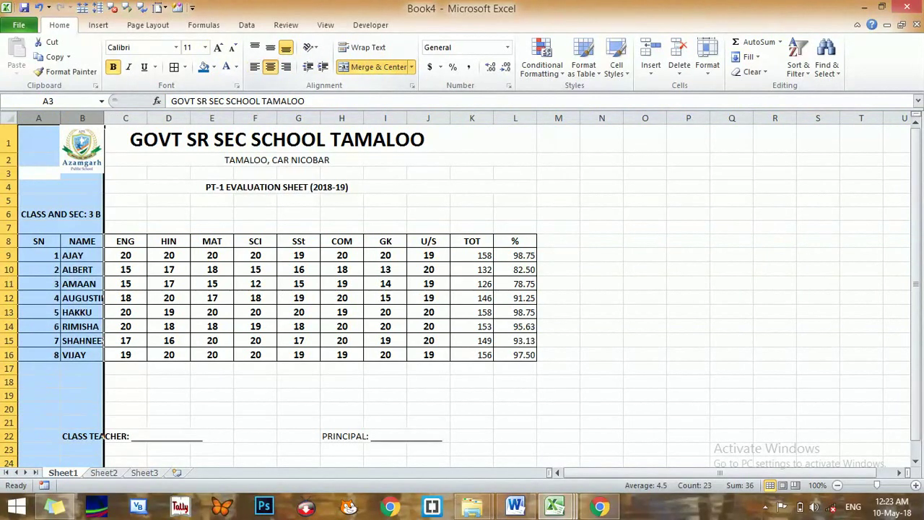
pyautogui.click(270, 66)
# Step: Left-align the student names and widen column B so every name shows in full
pyautogui.click(81, 118)
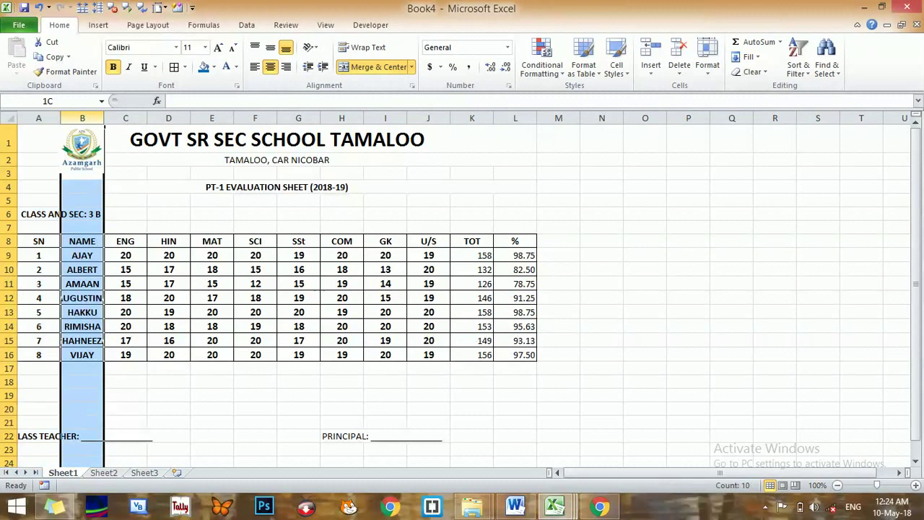
pyautogui.click(255, 66)
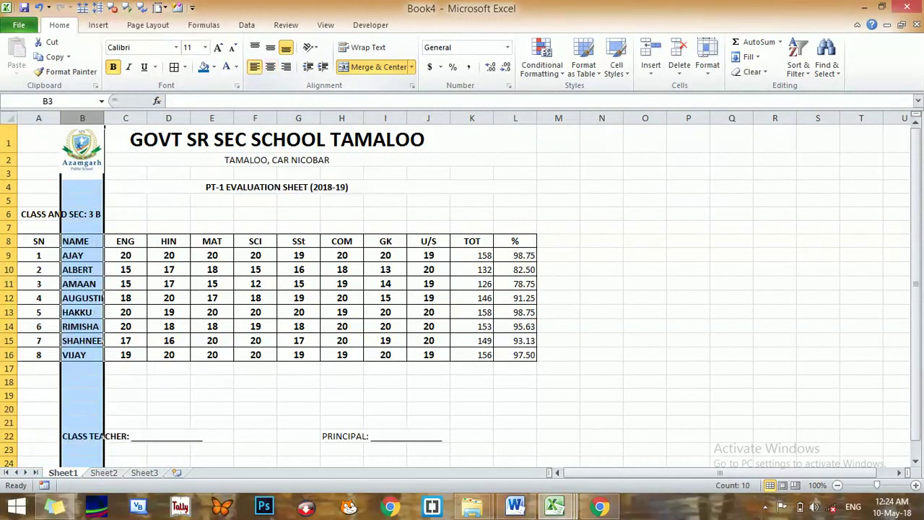
pyautogui.click(82, 118)
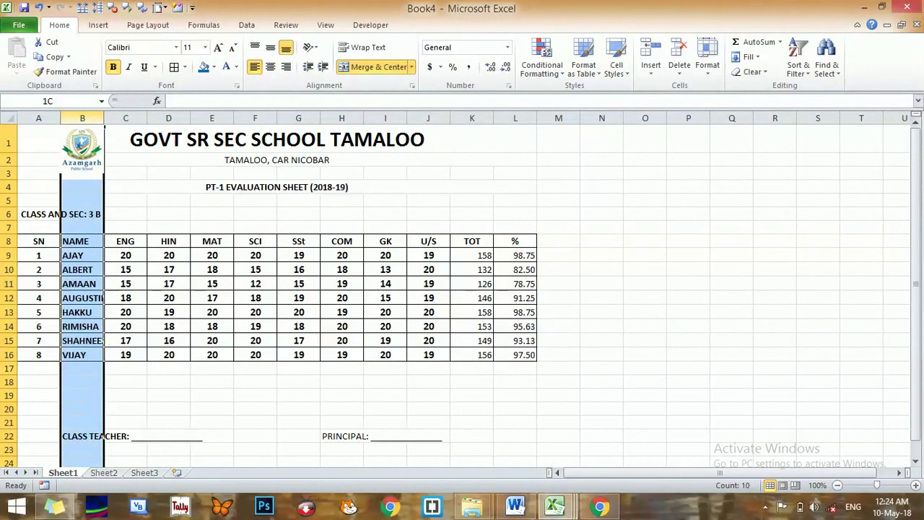
pyautogui.moveTo(104, 118)
pyautogui.mouseDown()
pyautogui.moveTo(150, 118)
pyautogui.moveTo(127, 118)
pyautogui.mouseUp()
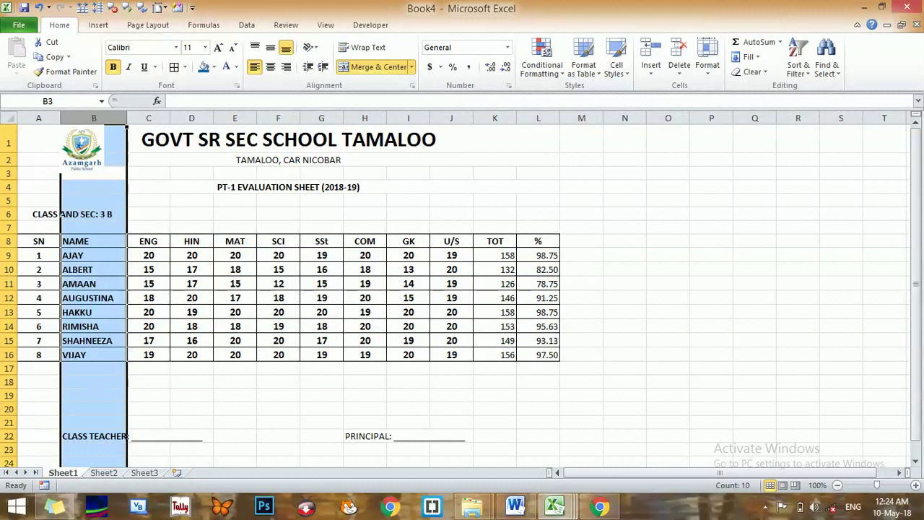
# Step: Centre the totals and percentages in columns K and L
pyautogui.moveTo(495, 118); pyautogui.dragTo(538, 118)
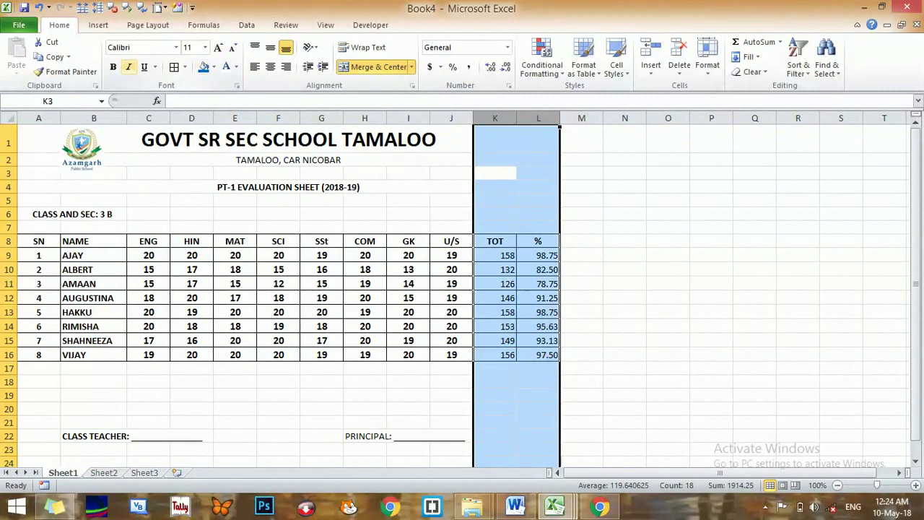
pyautogui.click(270, 66)
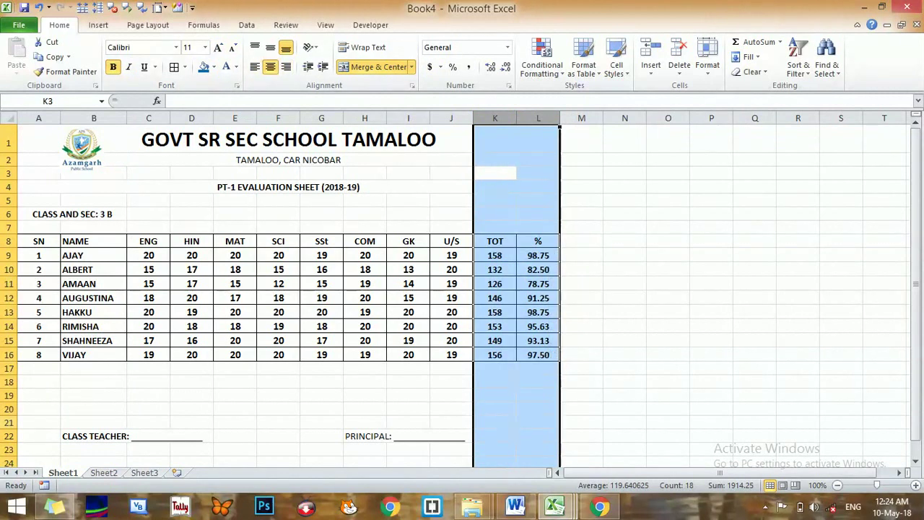
pyautogui.click(9, 436)
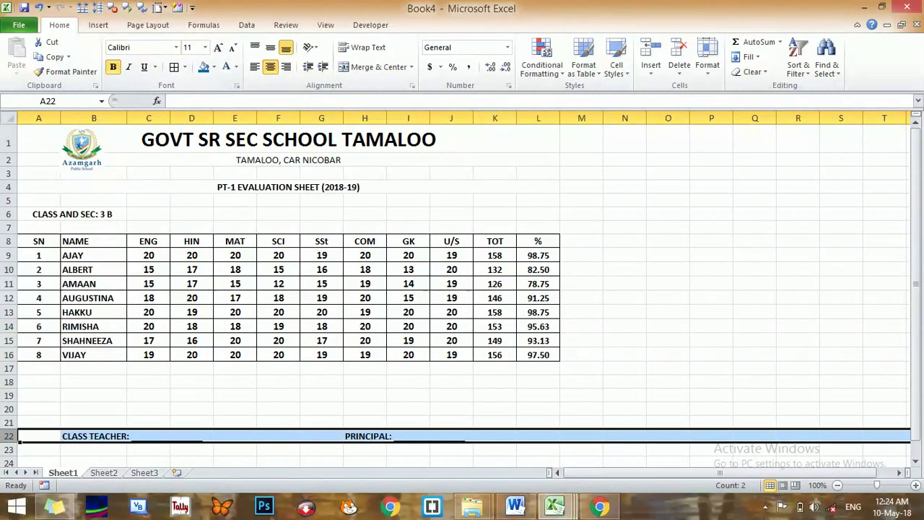
pyautogui.click(538, 355)
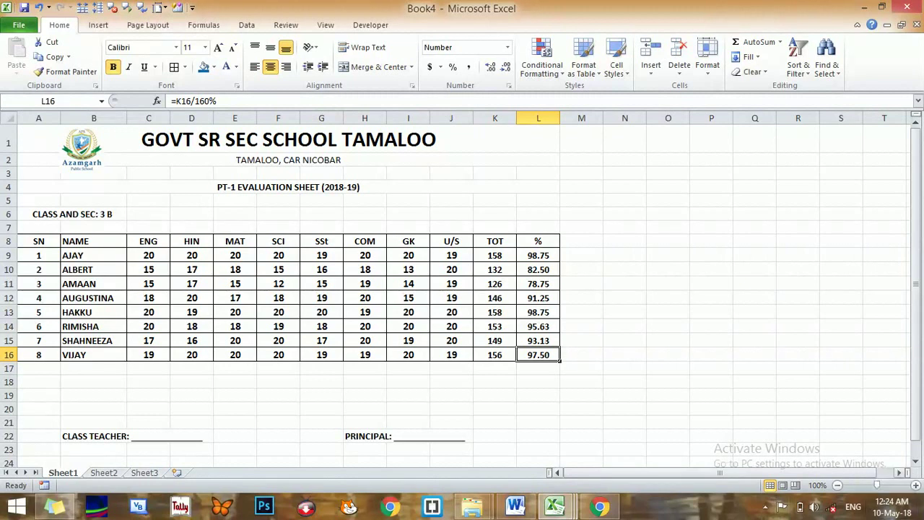
# Step: Switch to Page Layout view and set the page orientation to Landscape
pyautogui.click(783, 486)
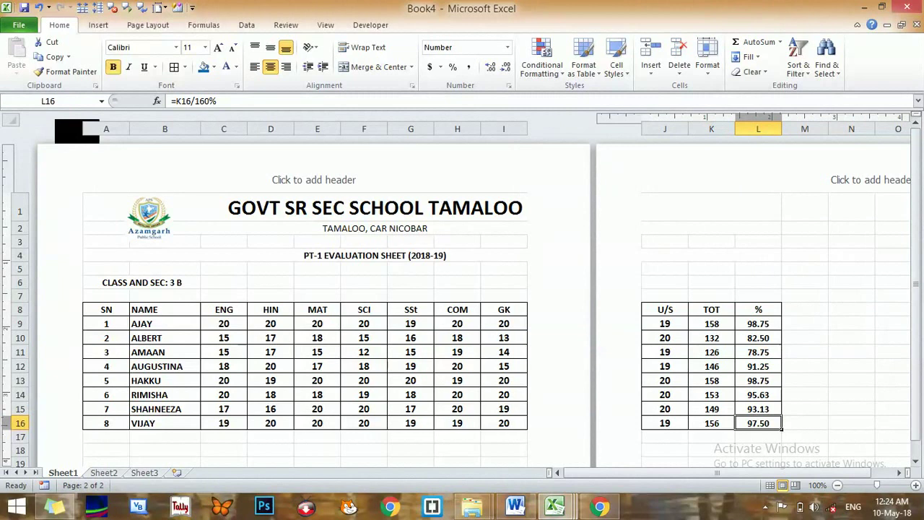
pyautogui.click(148, 25)
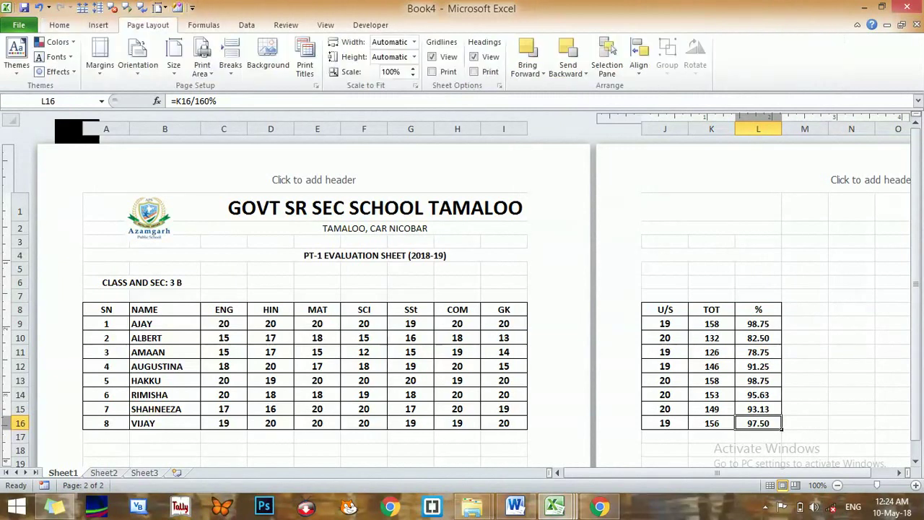
pyautogui.click(138, 58)
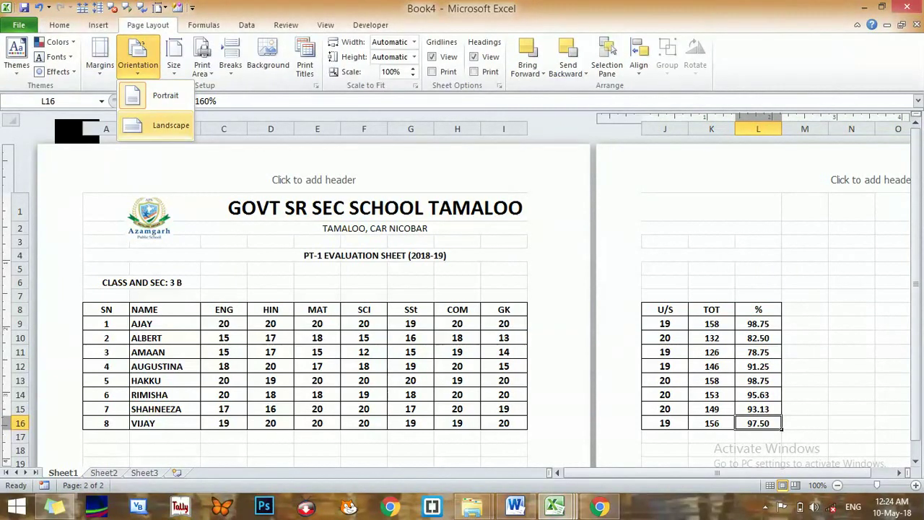
pyautogui.click(165, 126)
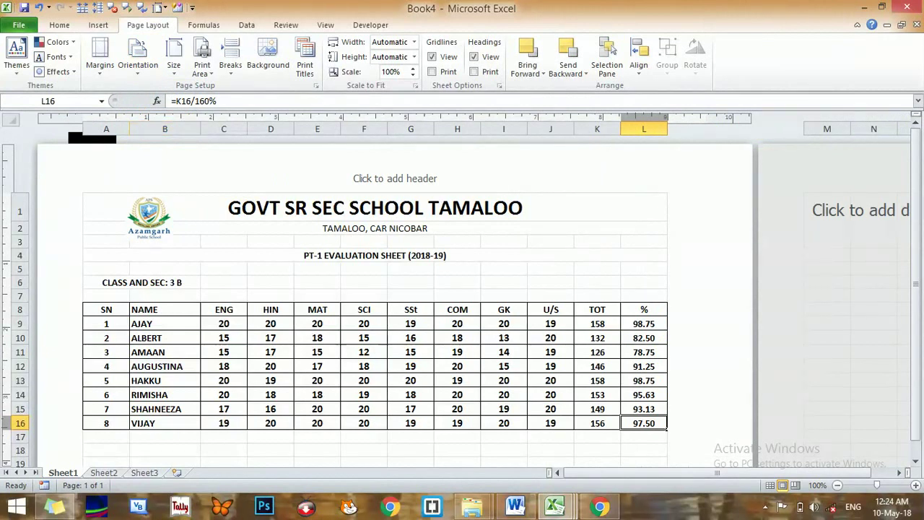
pyautogui.moveTo(915, 284); pyautogui.dragTo(915, 298)
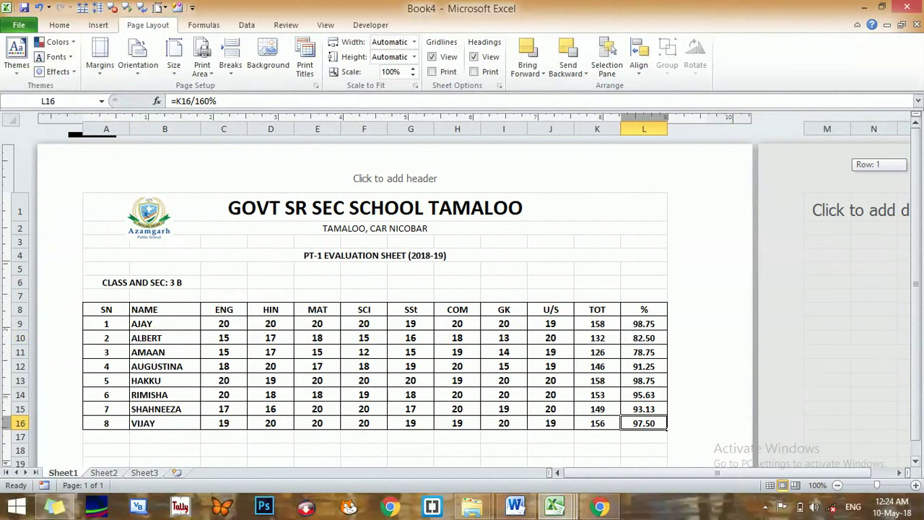
pyautogui.moveTo(916, 299); pyautogui.dragTo(916, 284)
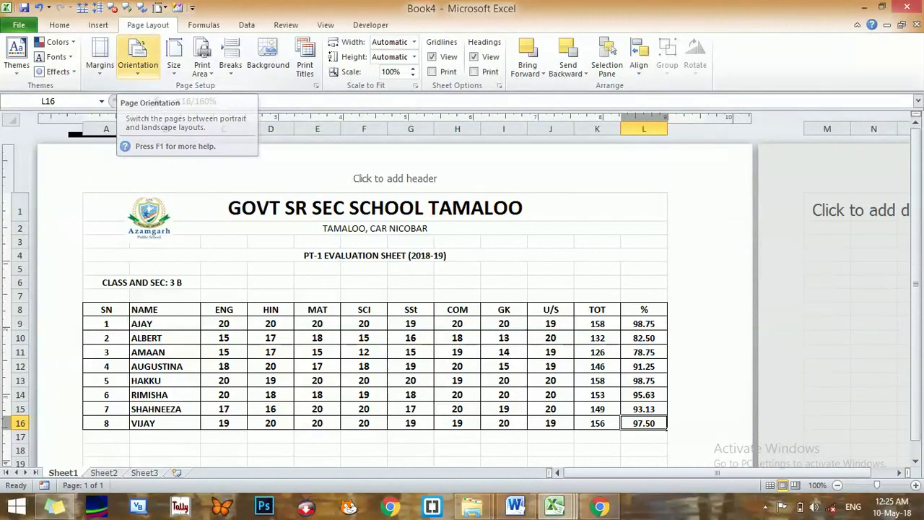
pyautogui.click(138, 62)
pyautogui.click(168, 126)
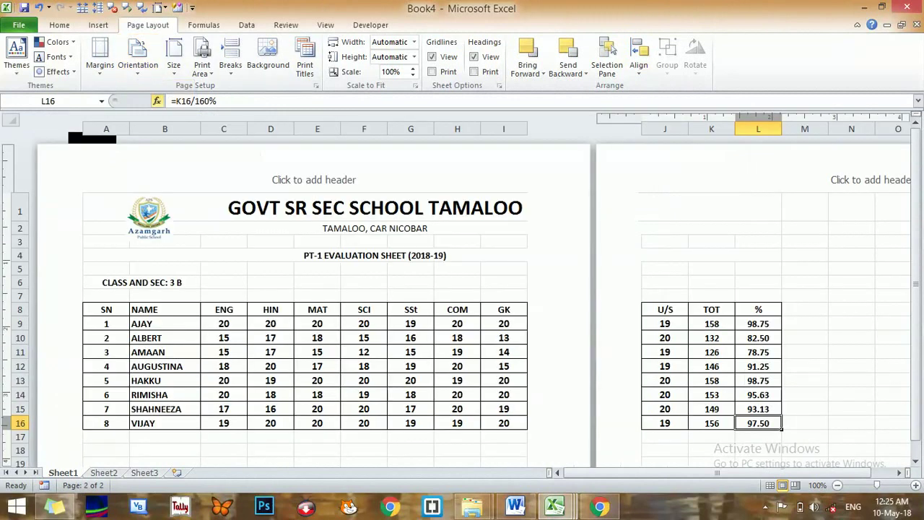
pyautogui.moveTo(224, 128)
pyautogui.mouseDown()
pyautogui.moveTo(831, 189)
pyautogui.moveTo(777, 190)
pyautogui.mouseUp()
pyautogui.moveTo(689, 129); pyautogui.dragTo(677, 129)
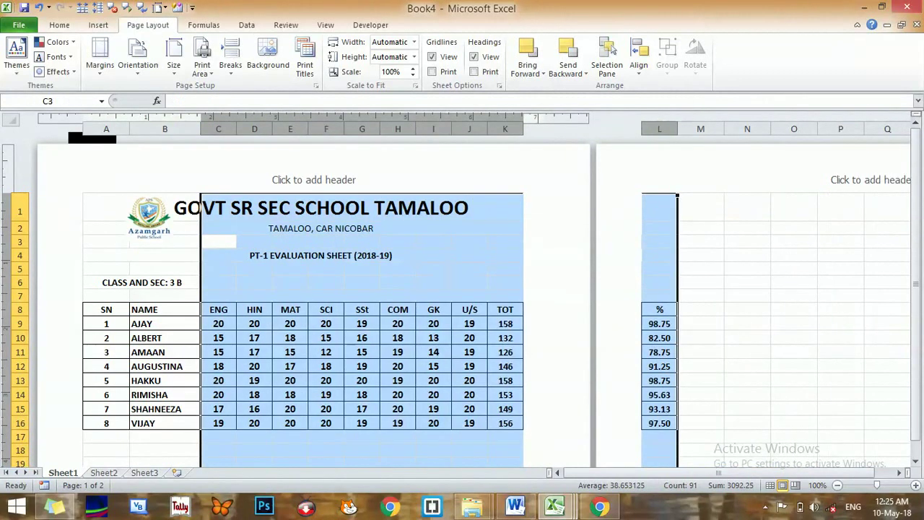
pyautogui.moveTo(523, 129); pyautogui.dragTo(504, 129)
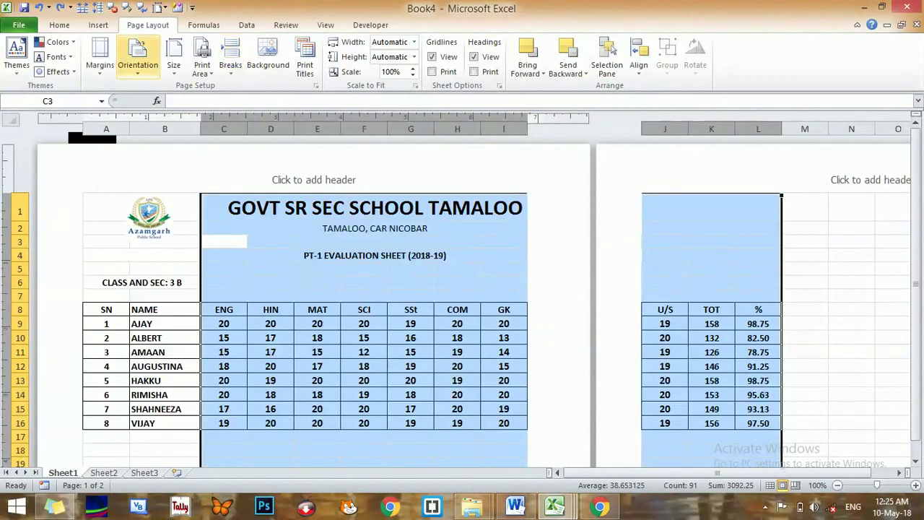
pyautogui.click(137, 63)
pyautogui.click(161, 125)
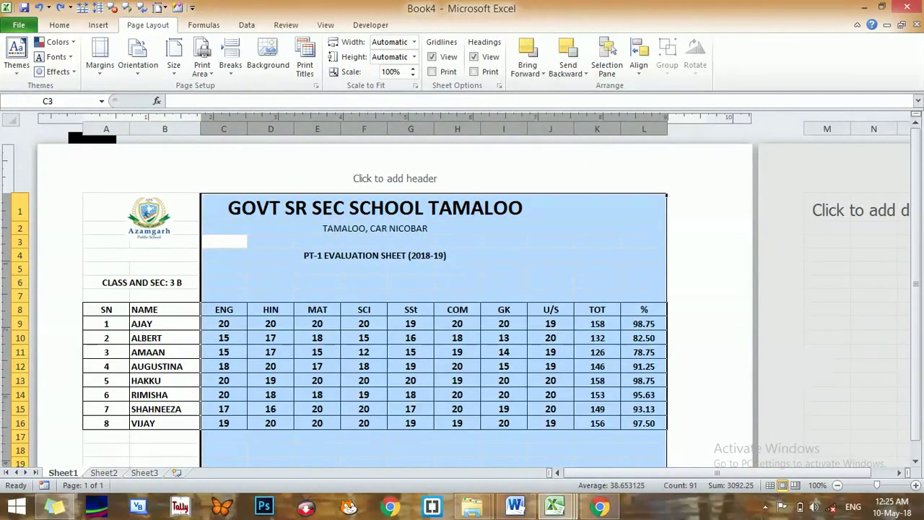
pyautogui.moveTo(106, 309); pyautogui.dragTo(666, 429)
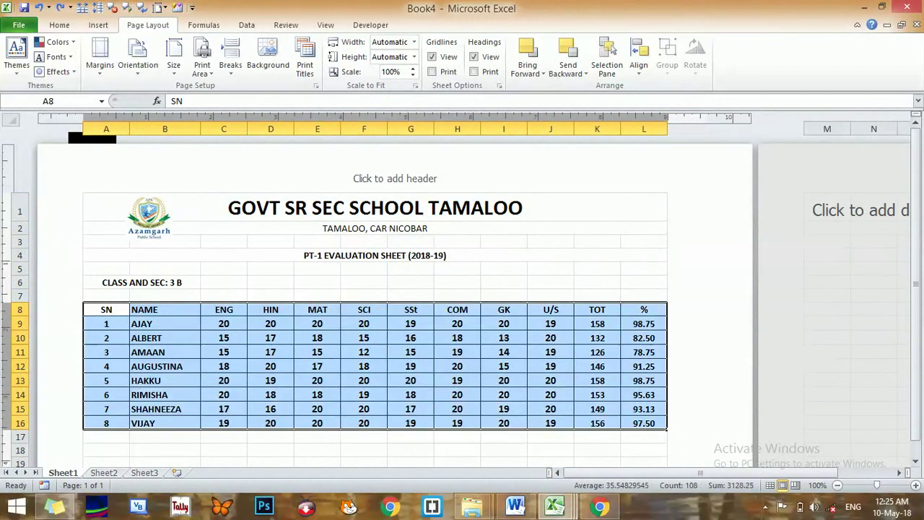
# Step: Format A8:L16 as Table1 with a medium blue banded style, header row and filter buttons
pyautogui.click(326, 24)
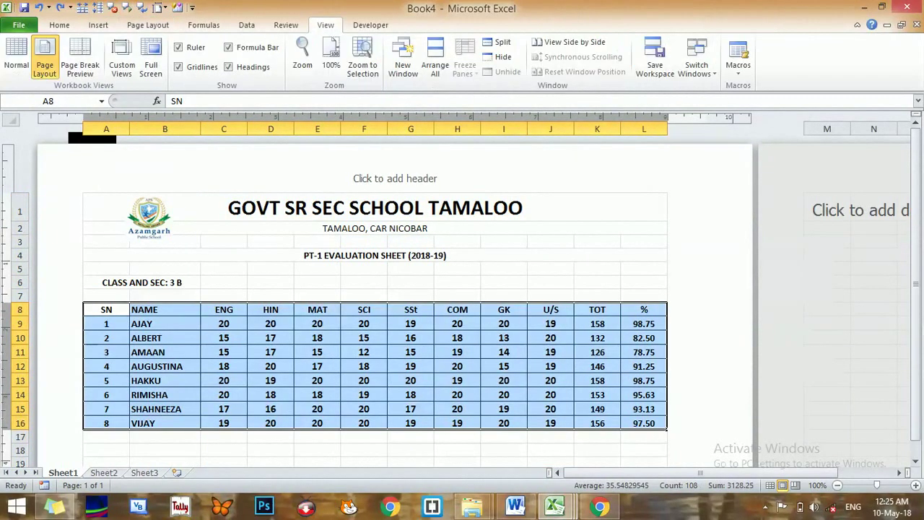
pyautogui.click(59, 25)
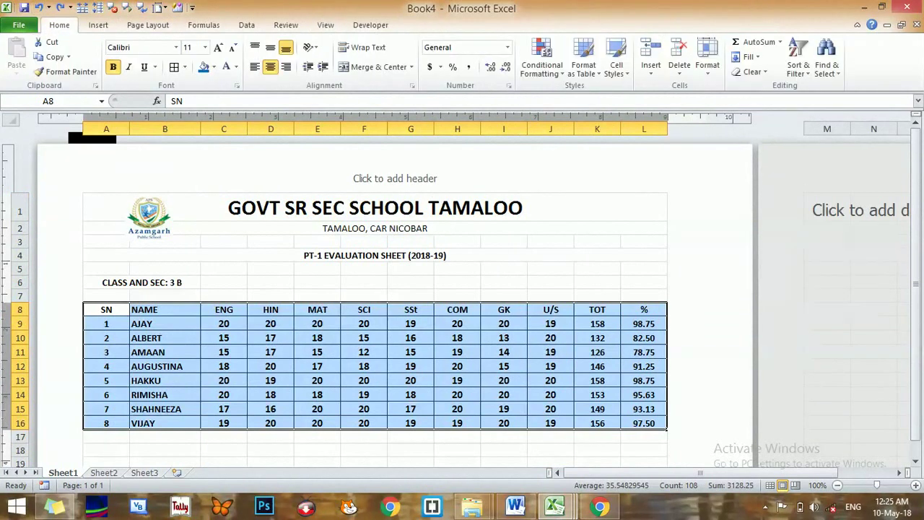
pyautogui.click(584, 65)
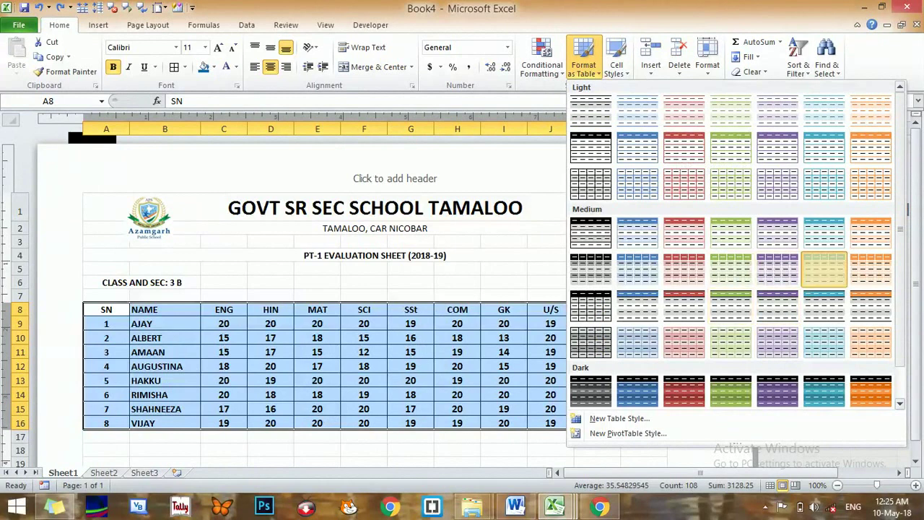
pyautogui.click(824, 269)
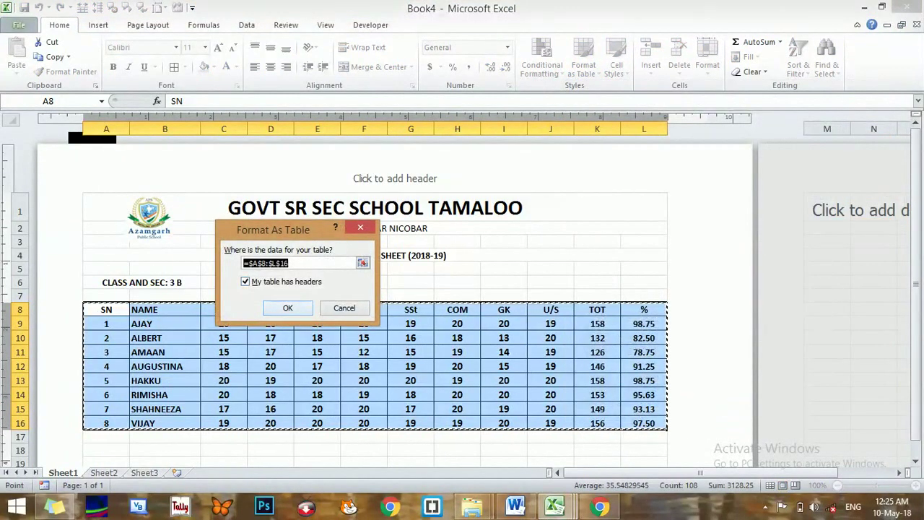
pyautogui.click(287, 308)
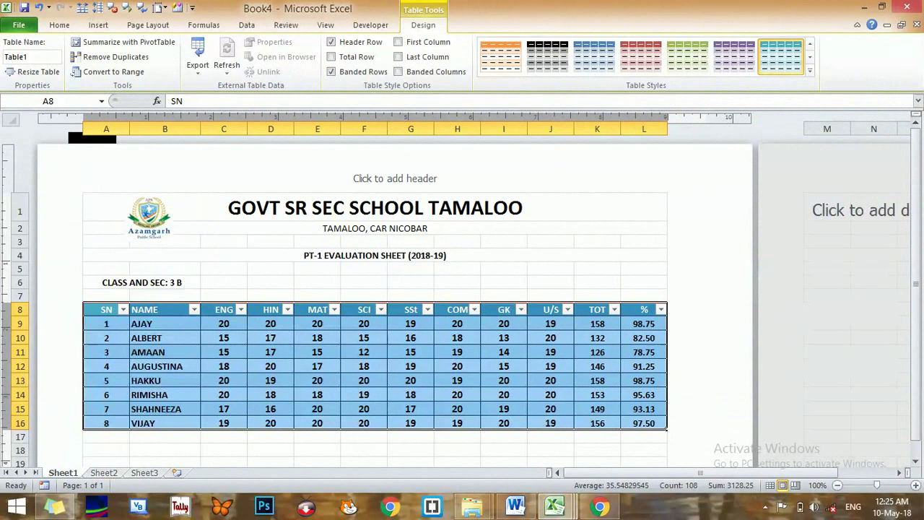
pyautogui.click(504, 268)
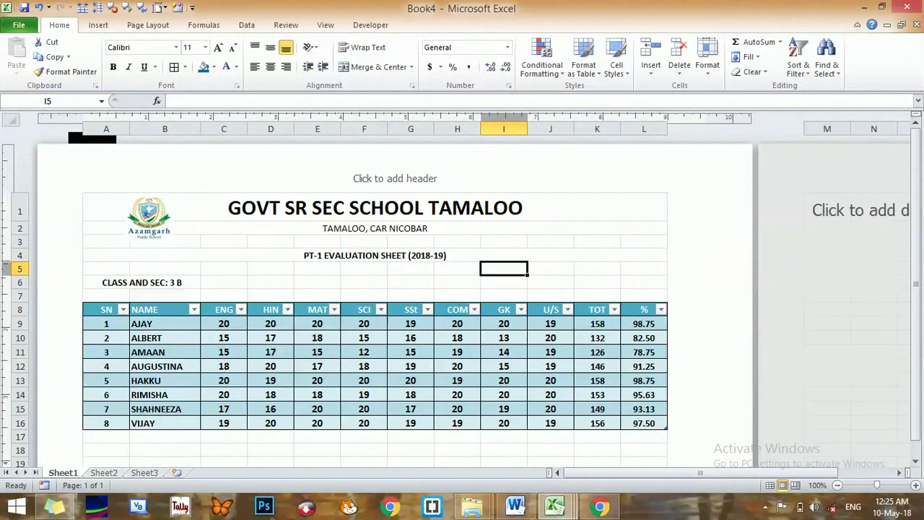
# Step: Collapse the ribbon and scroll to the top so the marks table and signature lines show together
pyautogui.moveTo(917, 173); pyautogui.dragTo(917, 179)
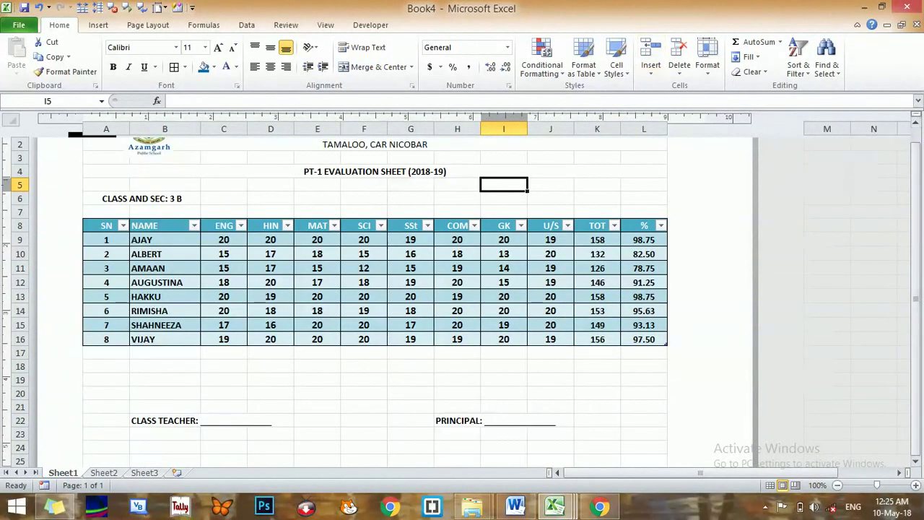
pyautogui.hotkey('ctrl', 'F1')
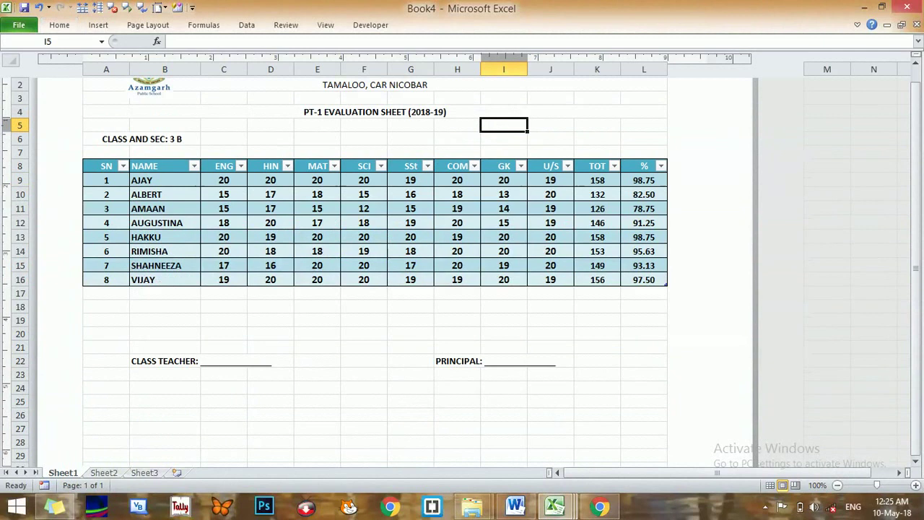
pyautogui.moveTo(916, 130); pyautogui.dragTo(916, 121)
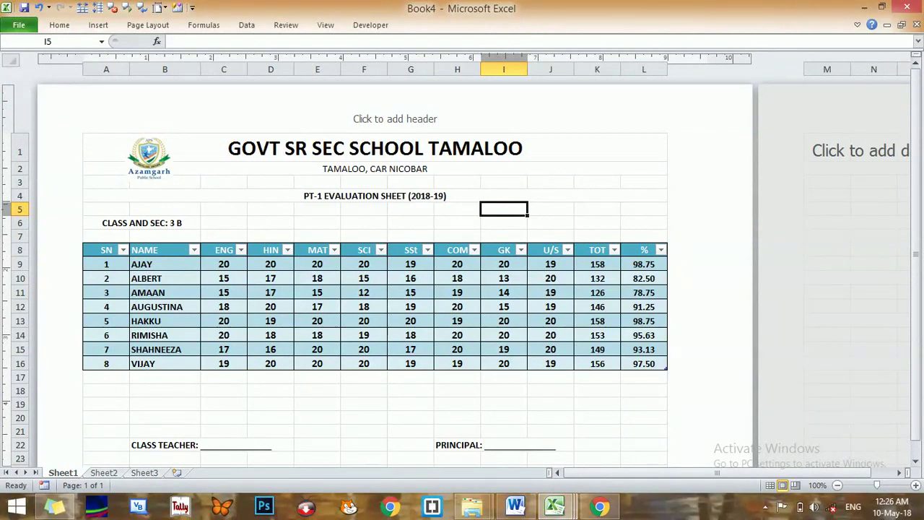
pyautogui.click(644, 445)
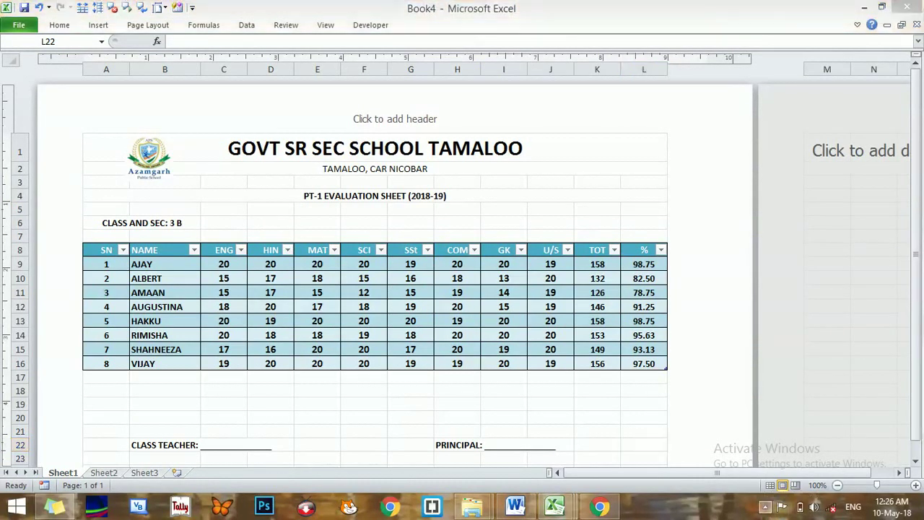
pyautogui.click(766, 507)
pyautogui.click(785, 415)
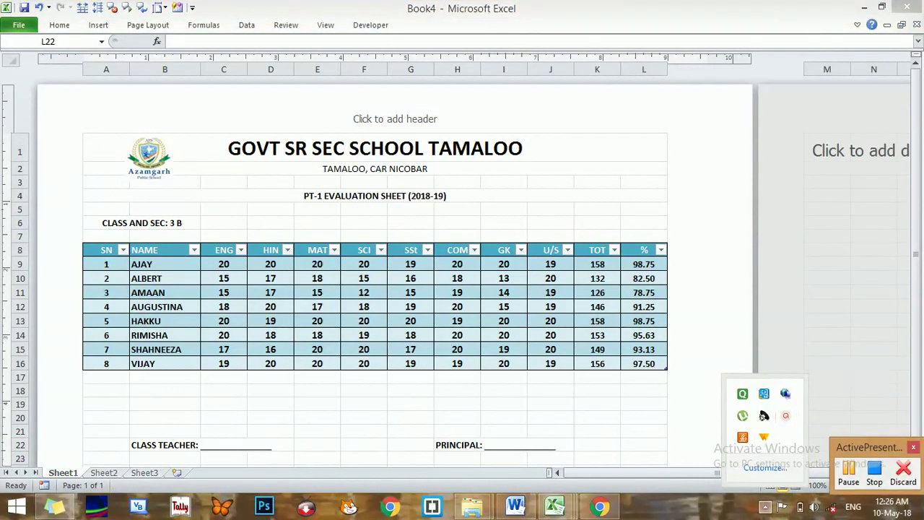